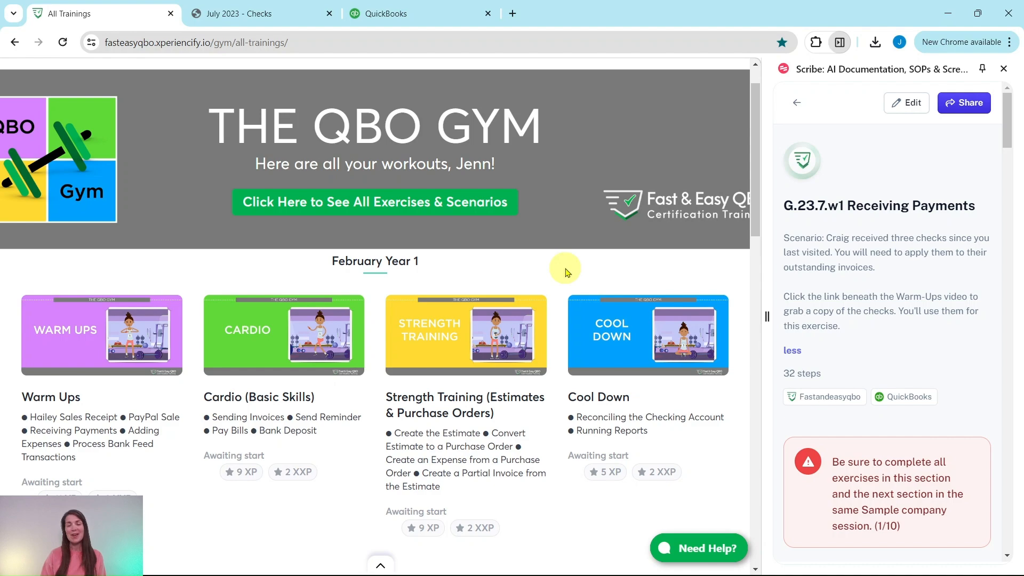
Open the Warm Ups workout for July Year 1 from the list of all trainings
scroll(567, 269, down, 20)
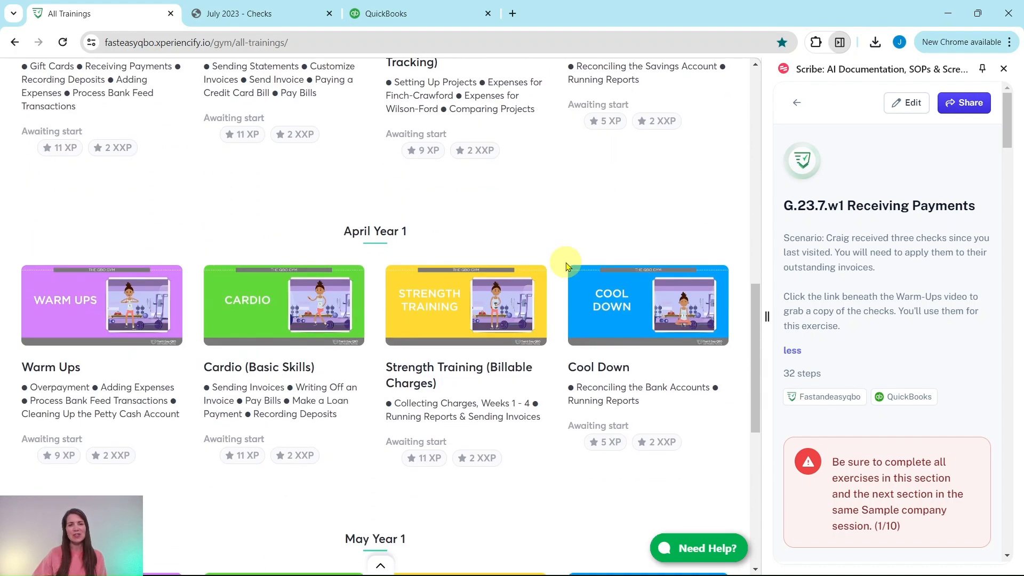
scroll(566, 265, down, 10)
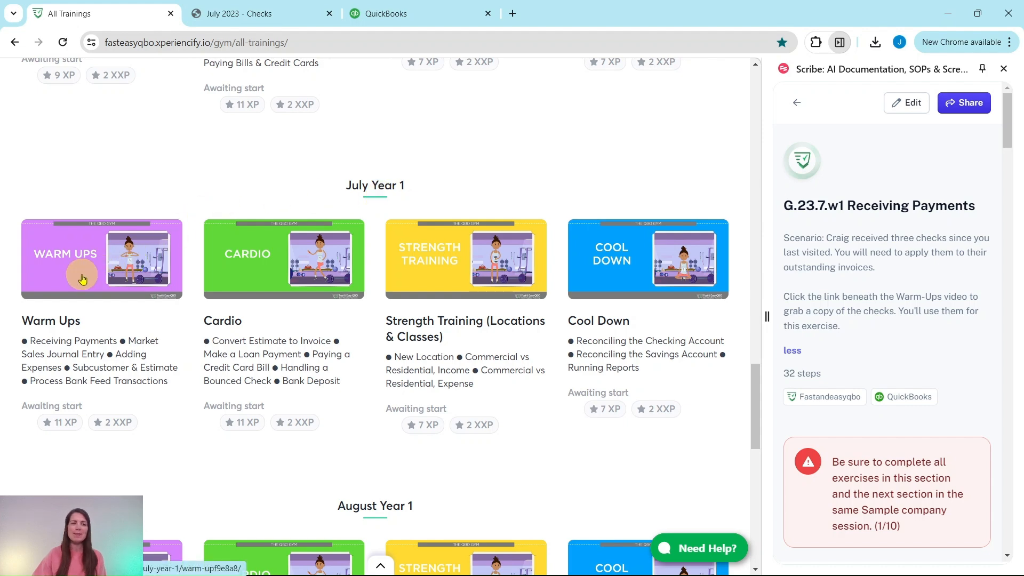
click(82, 276)
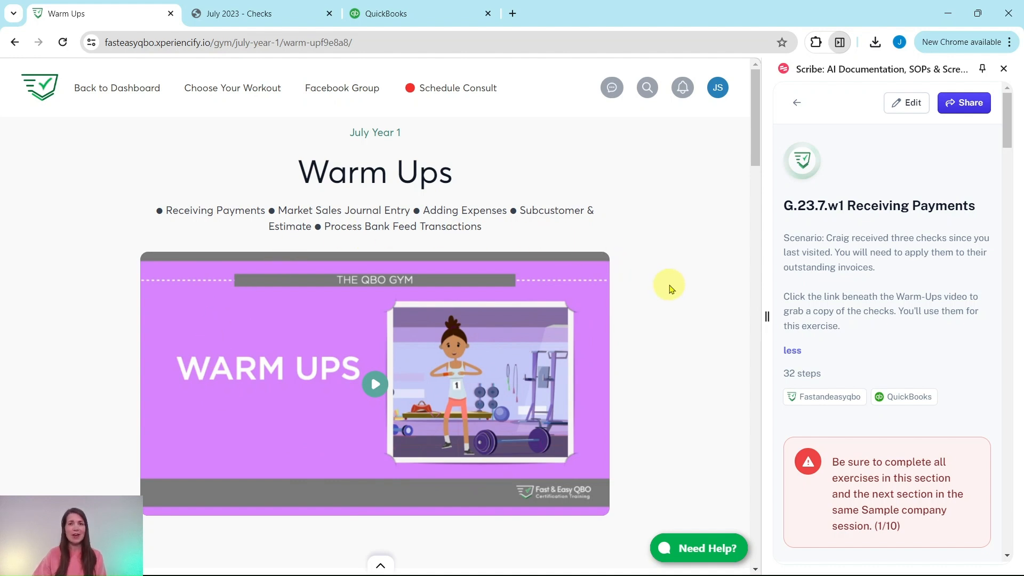
Review the Warm Ups lesson page, including the quiz, the five hands-on practice exercises and the downloadable documents
scroll(666, 285, down, 8)
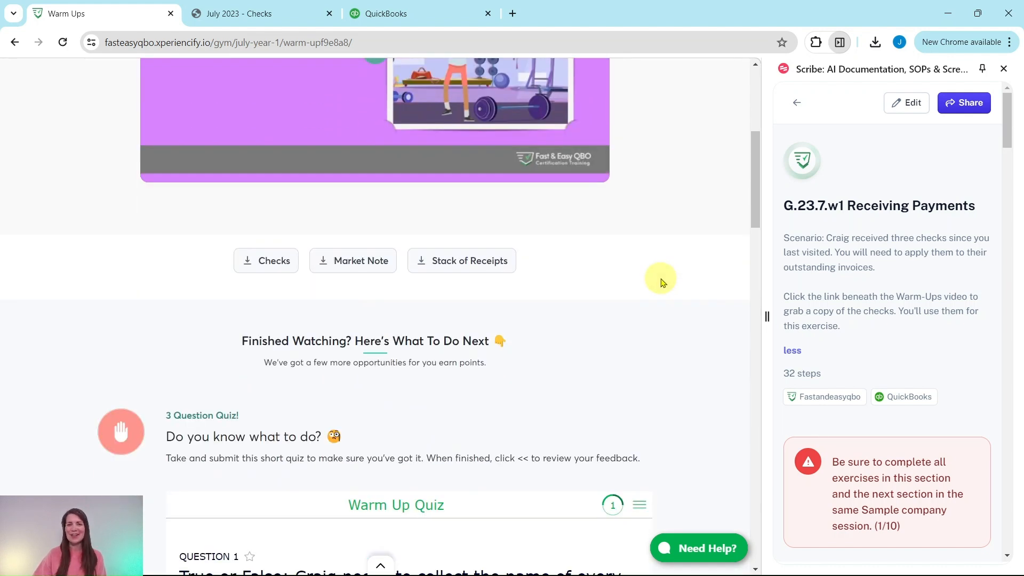
scroll(661, 280, down, 5)
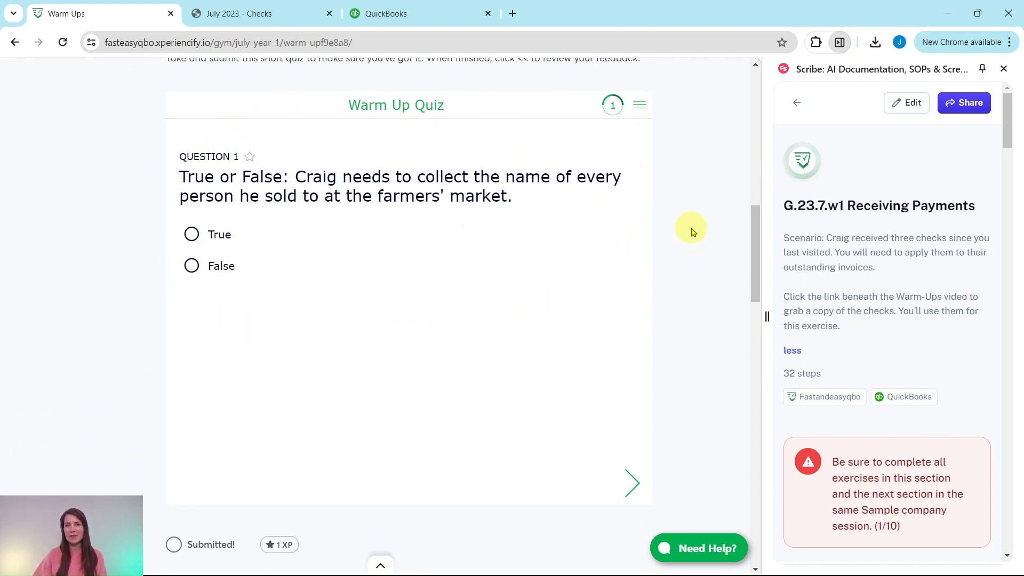
scroll(702, 219, down, 11)
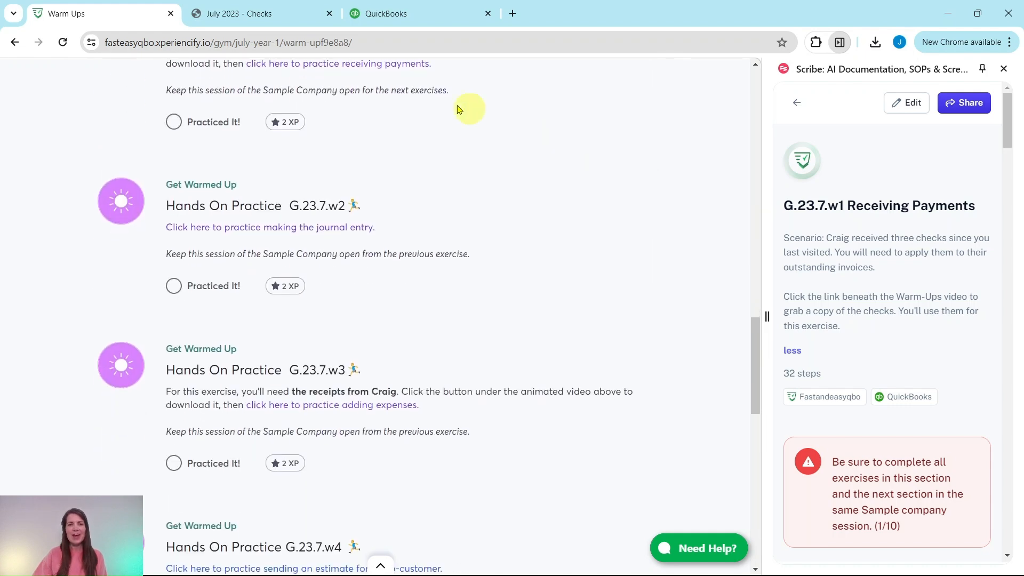
scroll(507, 235, down, 7)
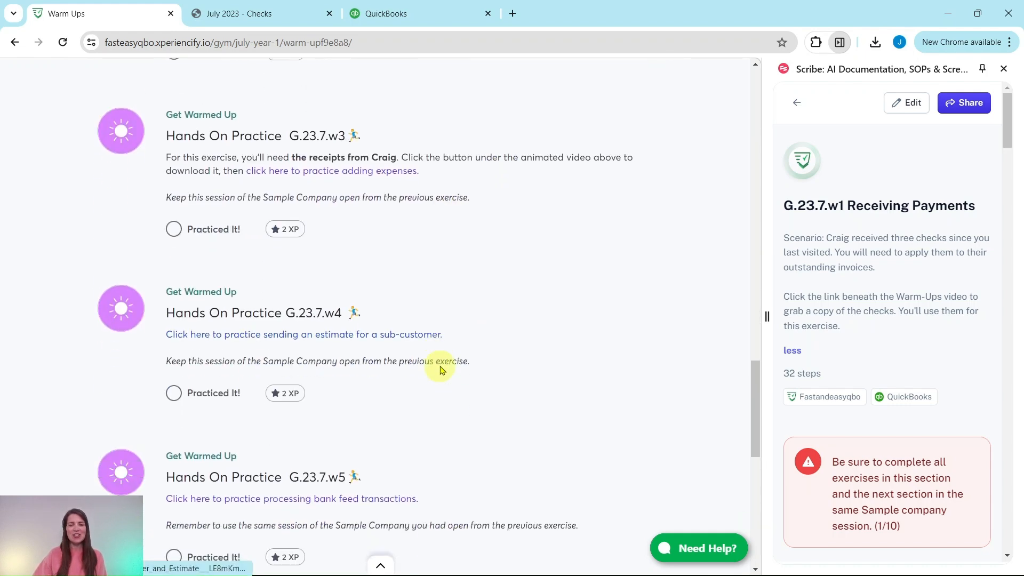
scroll(446, 353, down, 4)
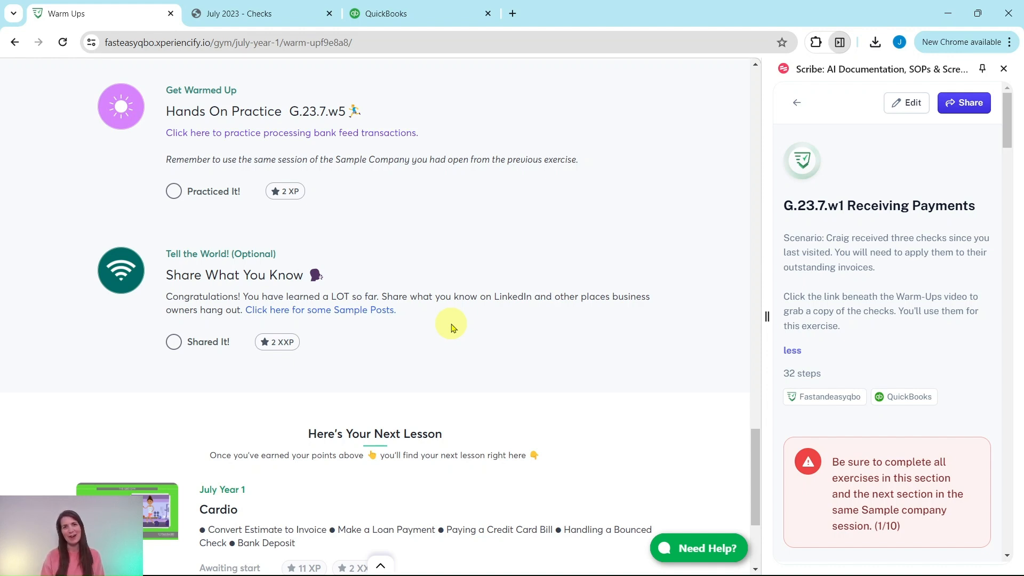
scroll(451, 327, up, 15)
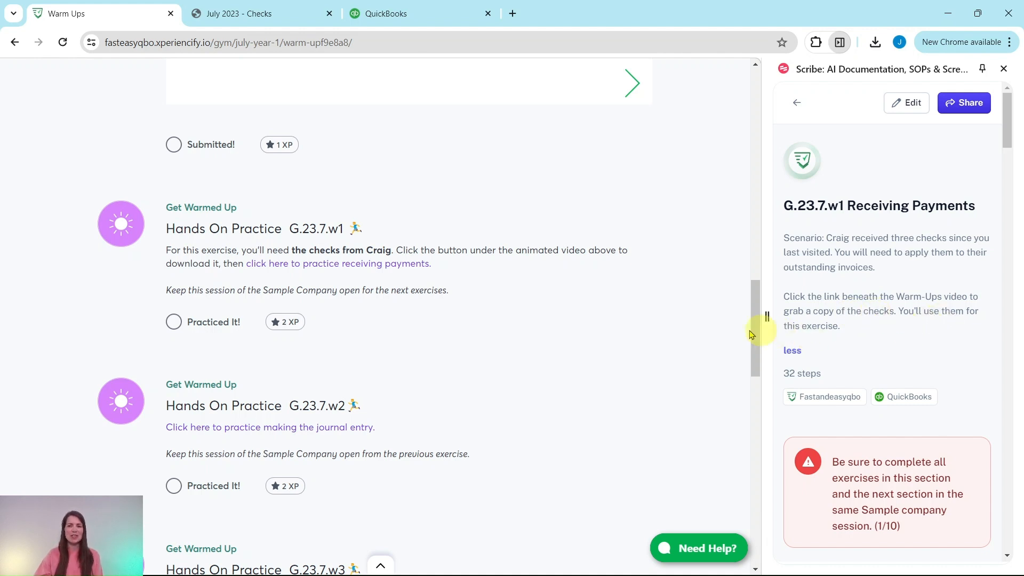
scroll(401, 290, up, 10)
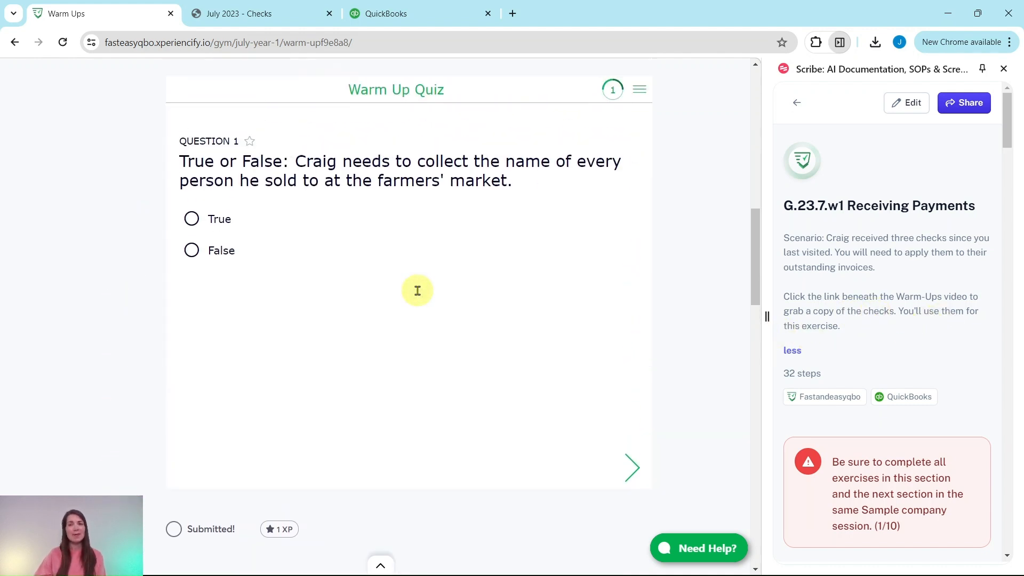
scroll(420, 296, up, 8)
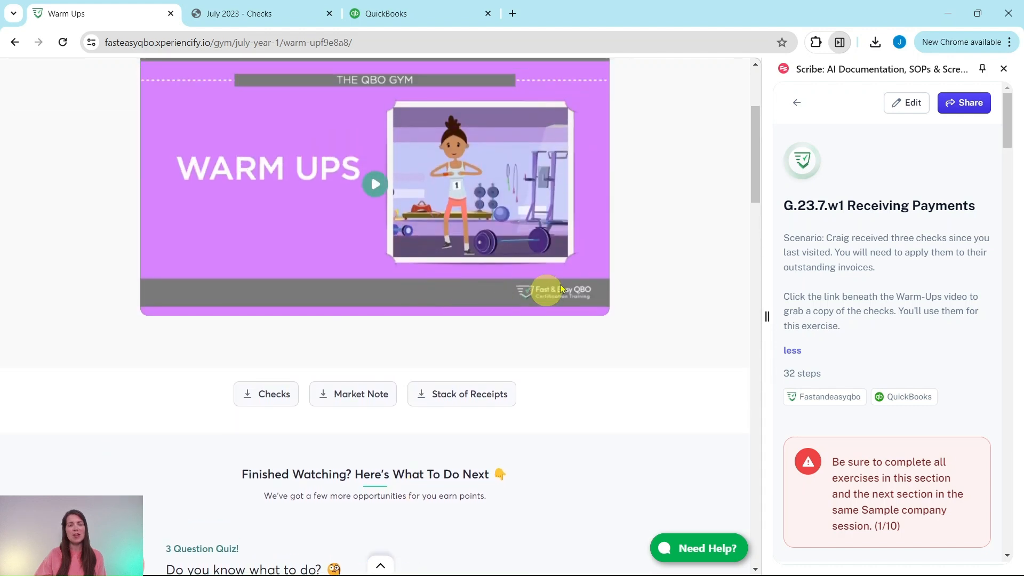
scroll(571, 273, down, 4)
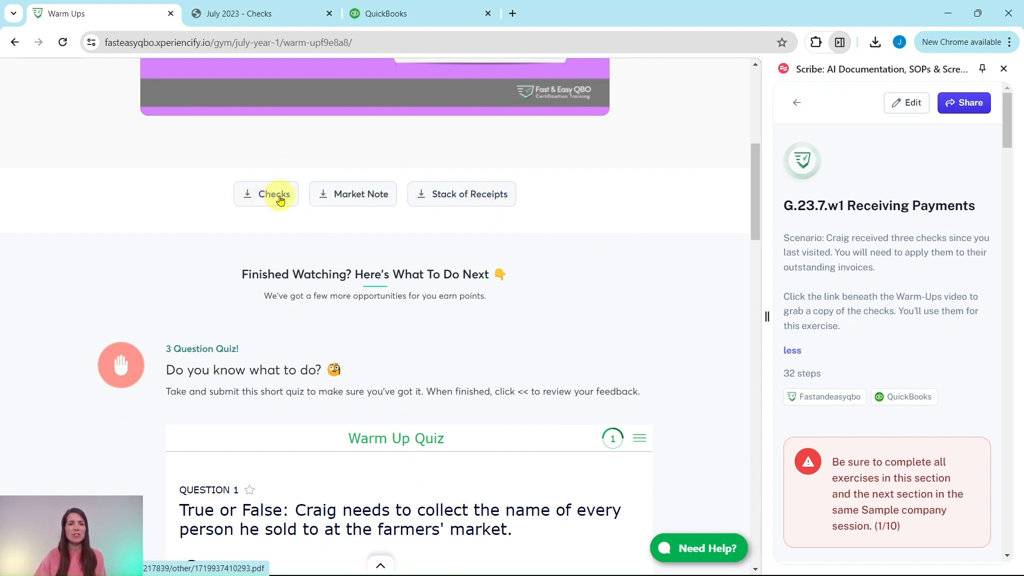
Bring up the July 2023 Checks PDF and examine the payers and amounts on the sample checks
click(273, 12)
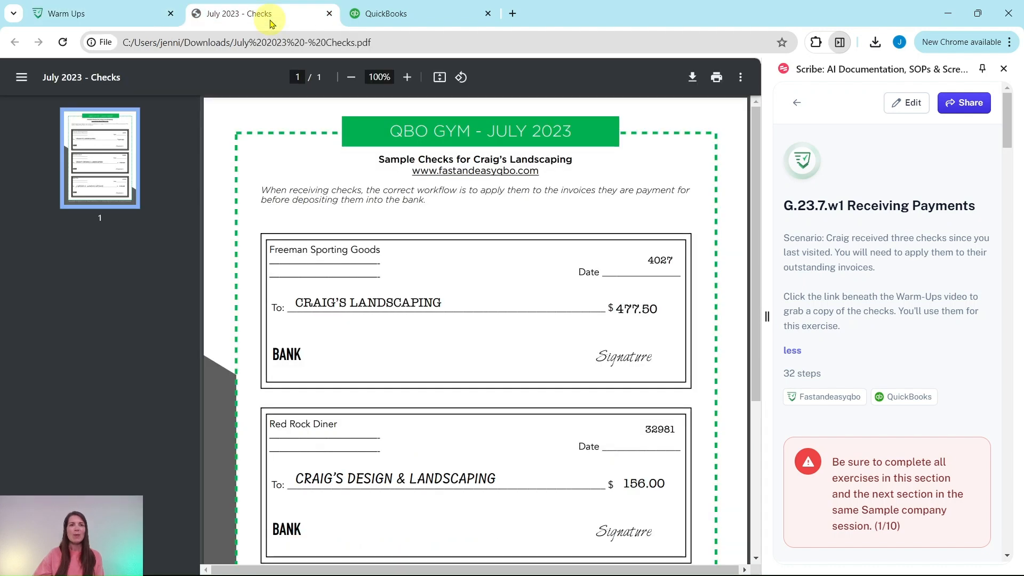
scroll(352, 180, down, 4)
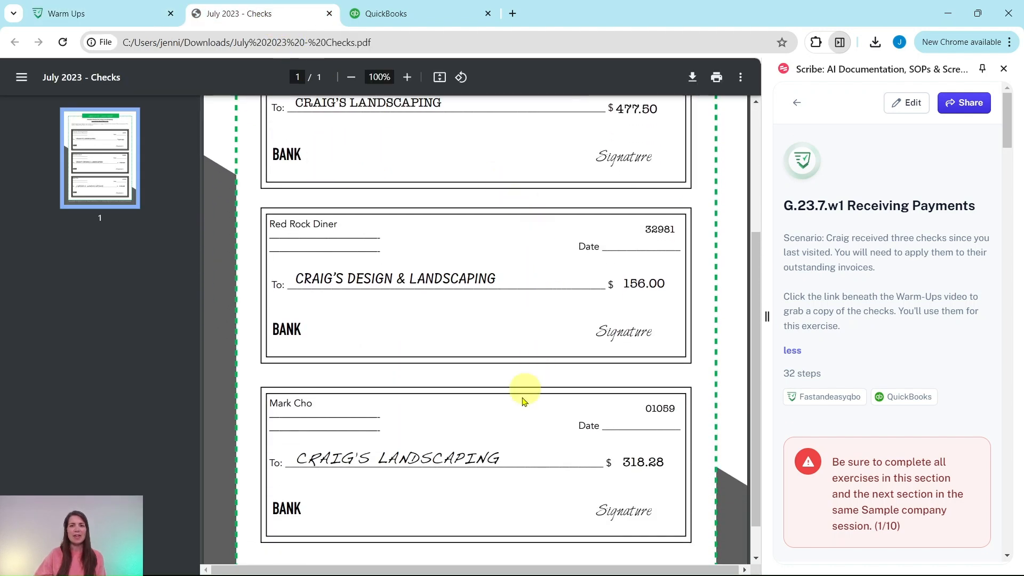
scroll(374, 368, up, 1)
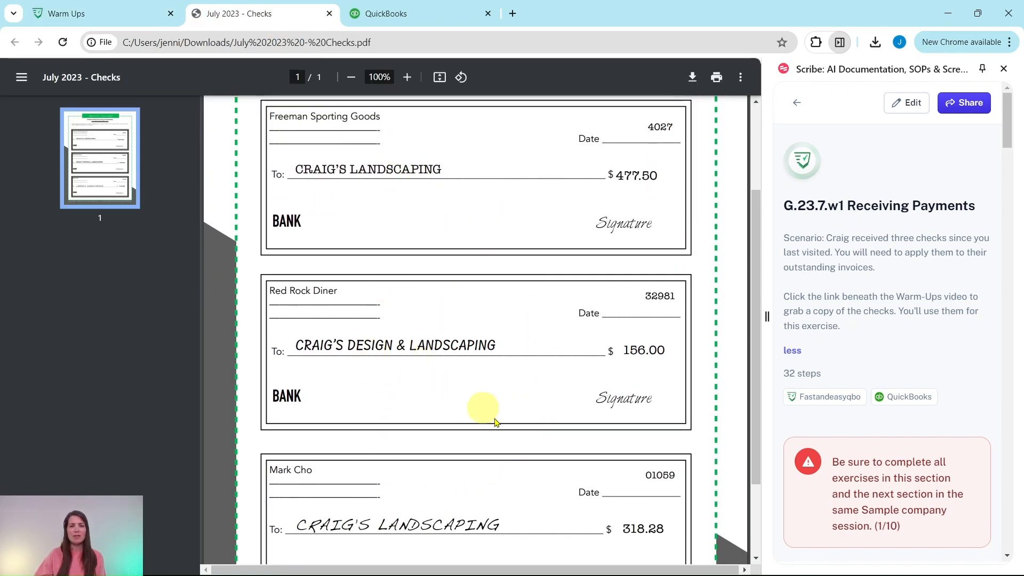
scroll(423, 320, up, 2)
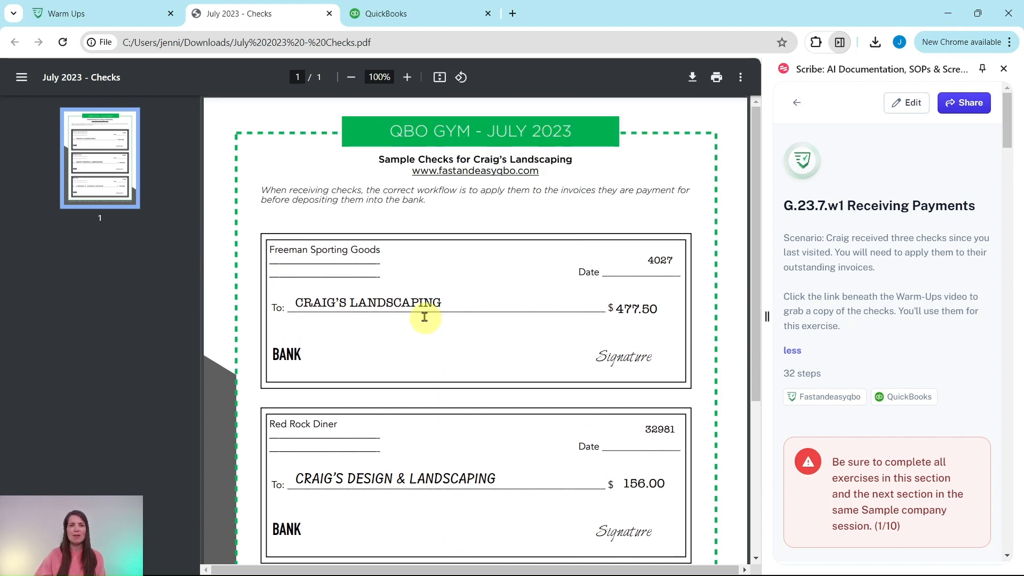
Switch to the QuickBooks sample company and read the exercise guide through to the Freeman Sporting Goods section
scroll(878, 247, down, 5)
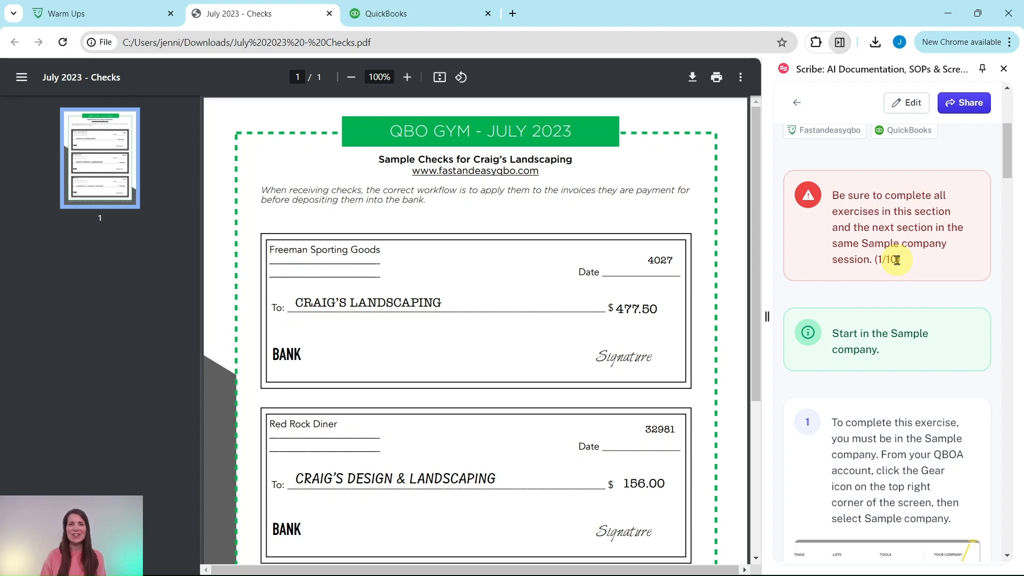
click(432, 16)
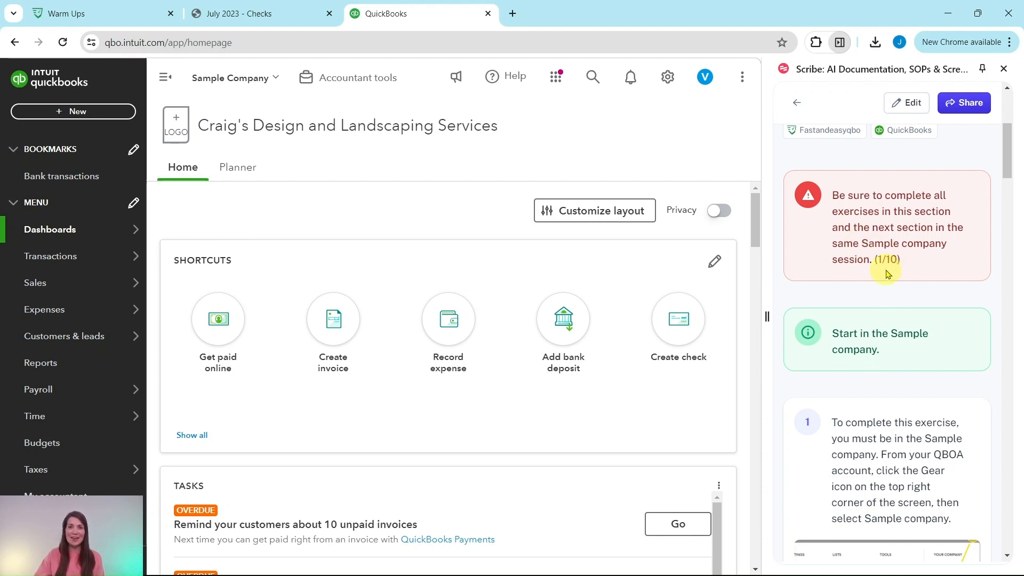
scroll(882, 248, down, 10)
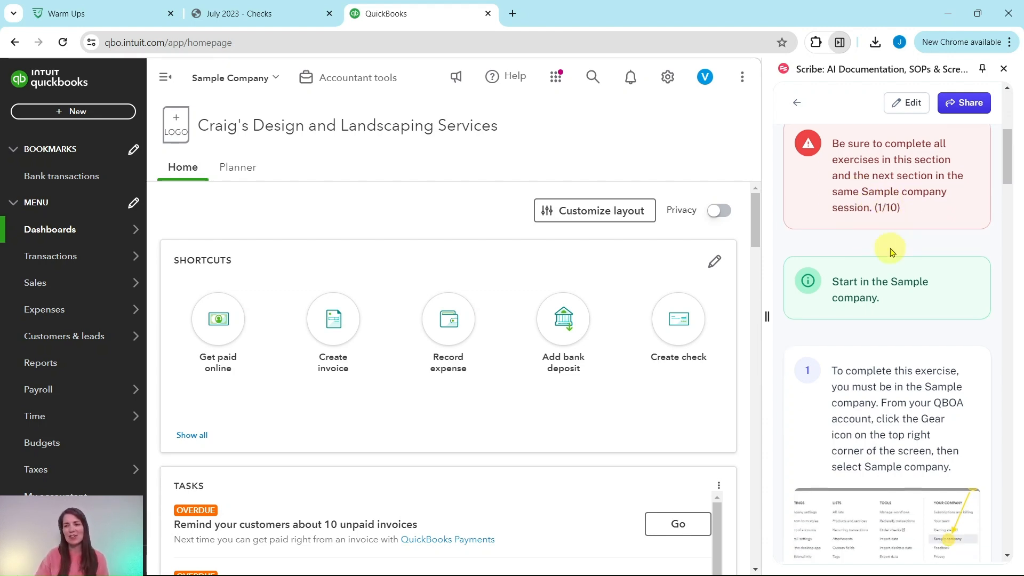
scroll(895, 250, down, 7)
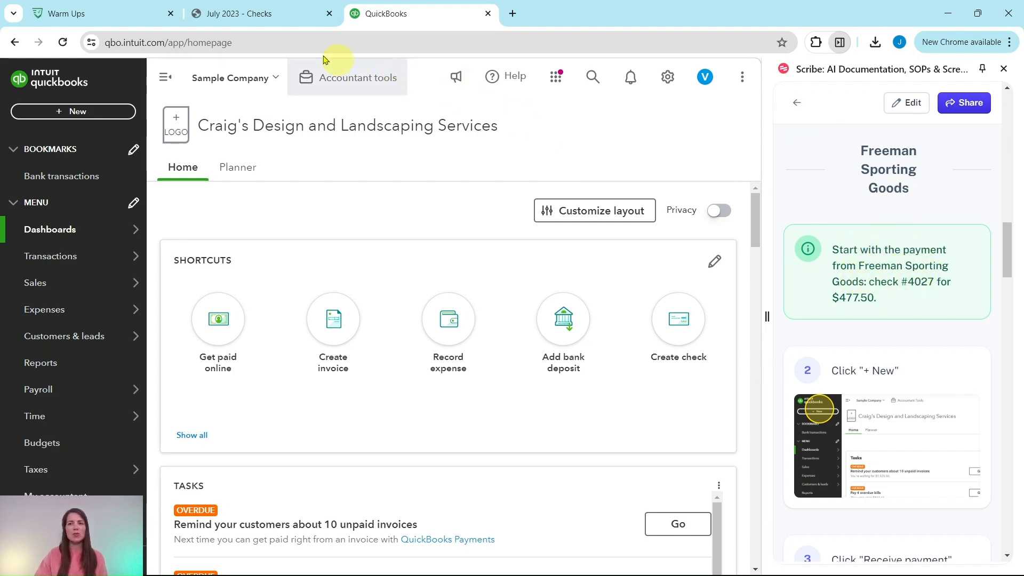
Look up the Freeman Sporting Goods check in the PDF and read the guide's instructions for receiving its payment
click(242, 17)
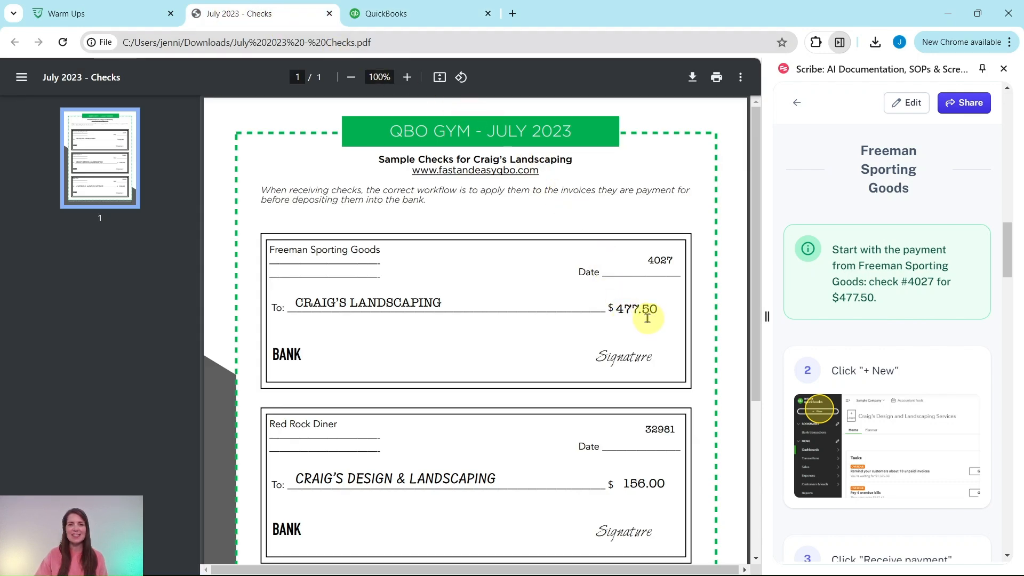
scroll(868, 275, down, 1)
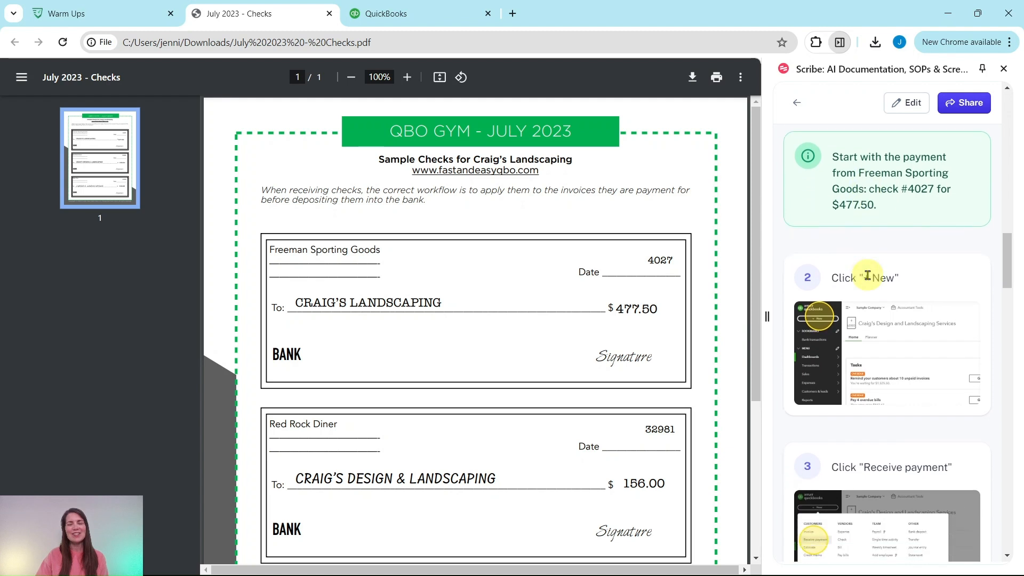
scroll(868, 275, down, 2)
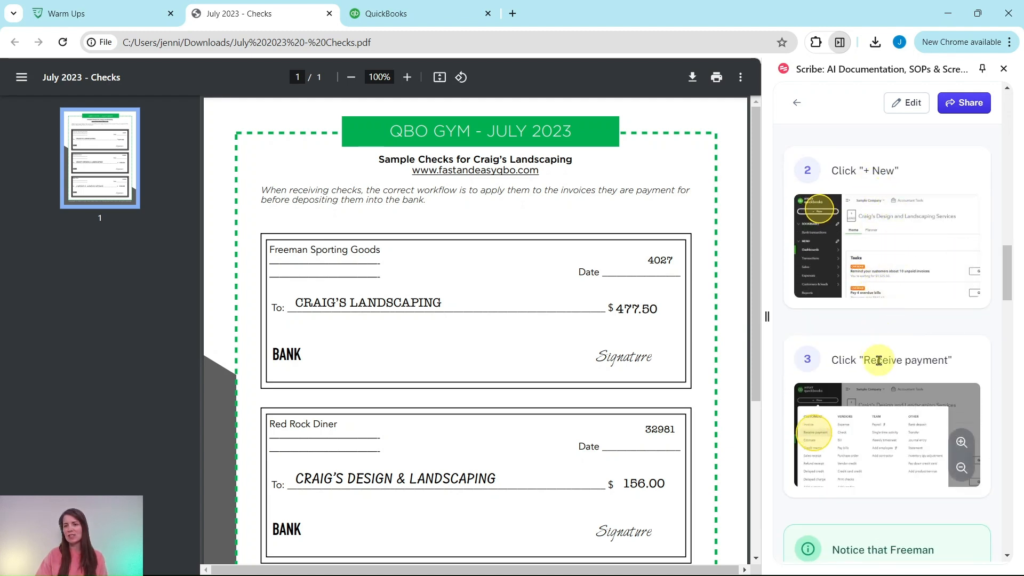
Return to QuickBooks, start a new Receive Payment transaction, and read the guide's note on choosing the customer
click(432, 13)
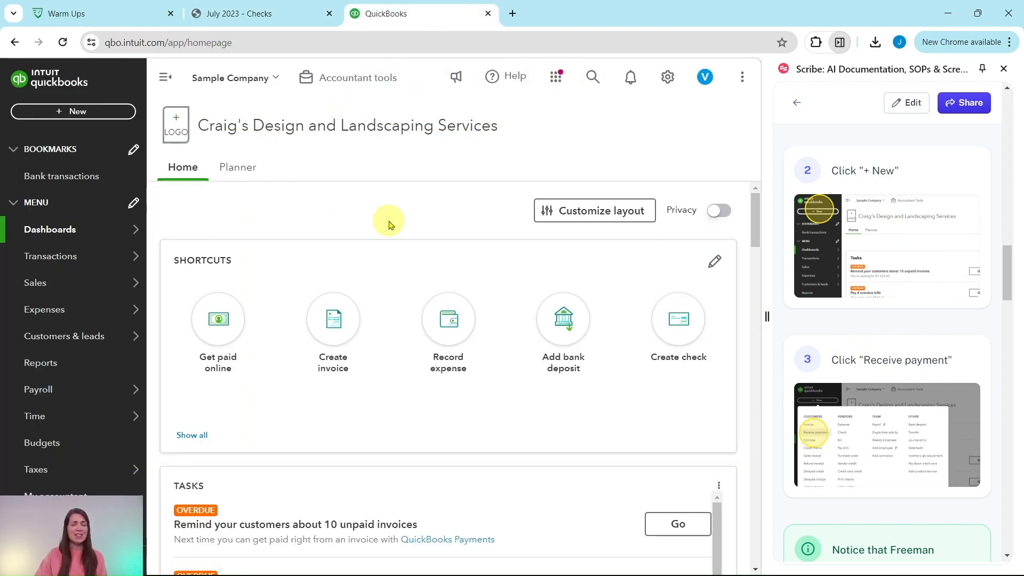
click(68, 113)
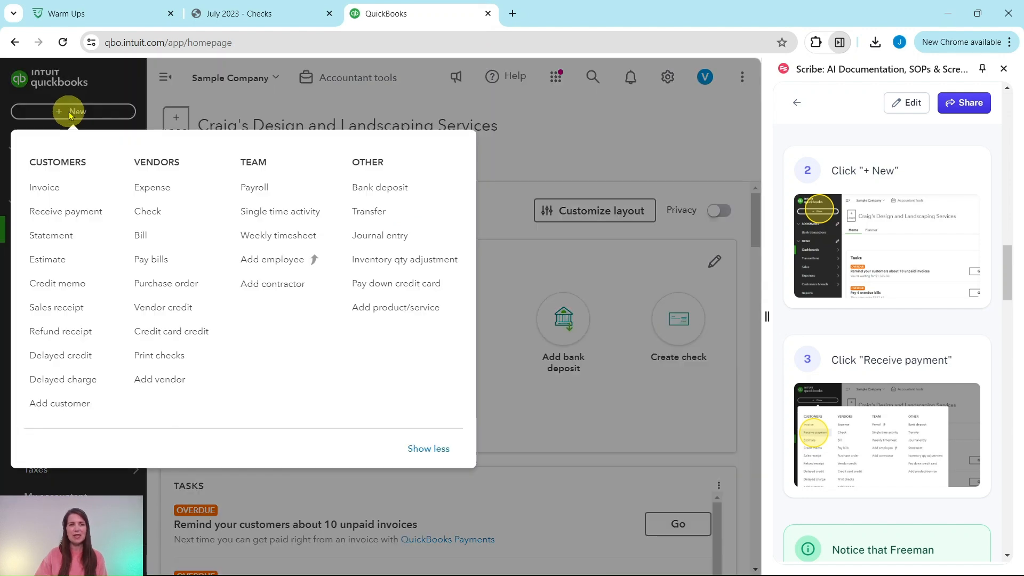
click(58, 213)
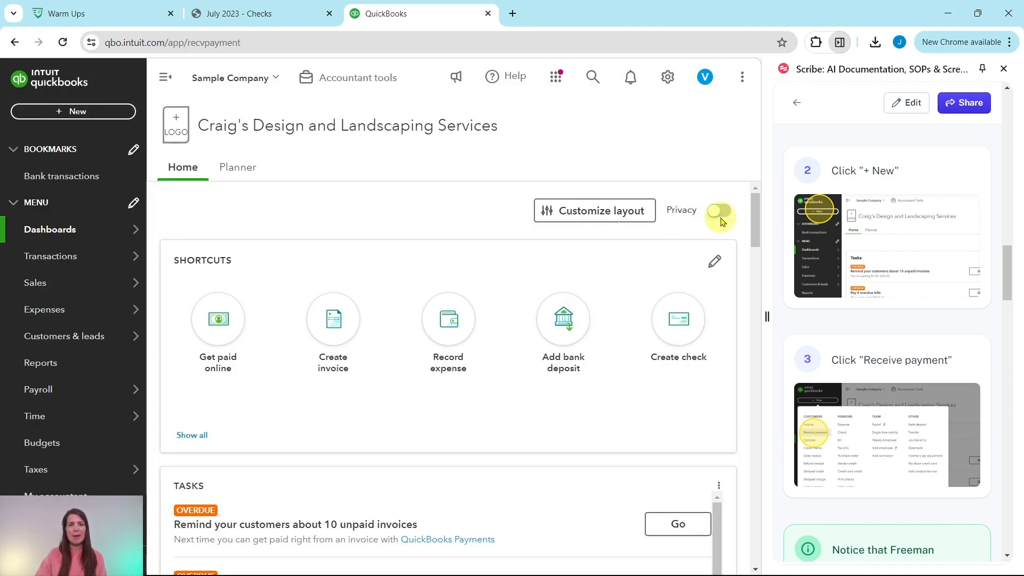
scroll(851, 230, down, 2)
scroll(851, 229, down, 4)
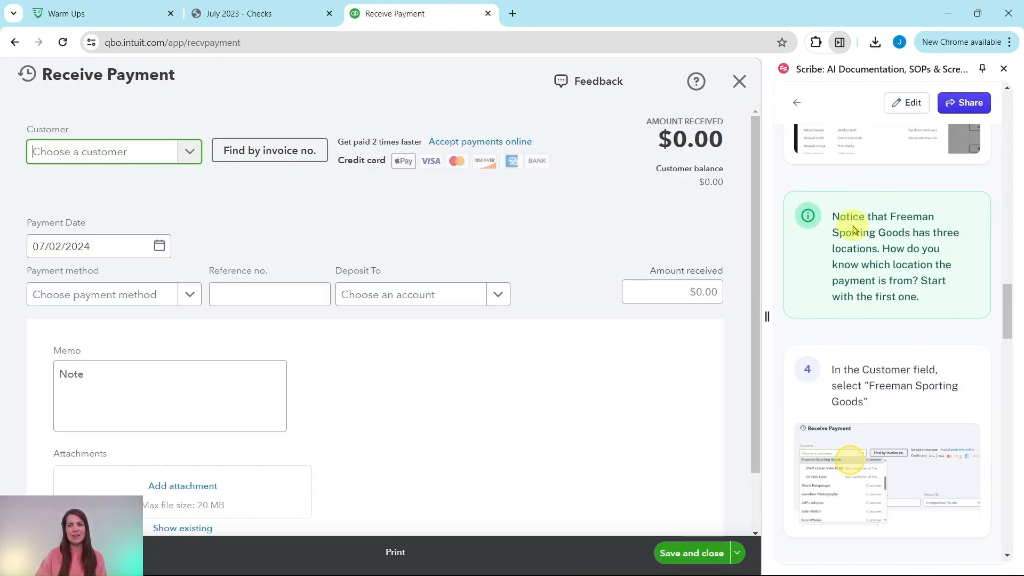
Choose the parent customer Freeman Sporting Goods for the payment, checking the payer's details on the check PDF
click(190, 152)
scroll(176, 217, down, 1)
scroll(176, 216, down, 1)
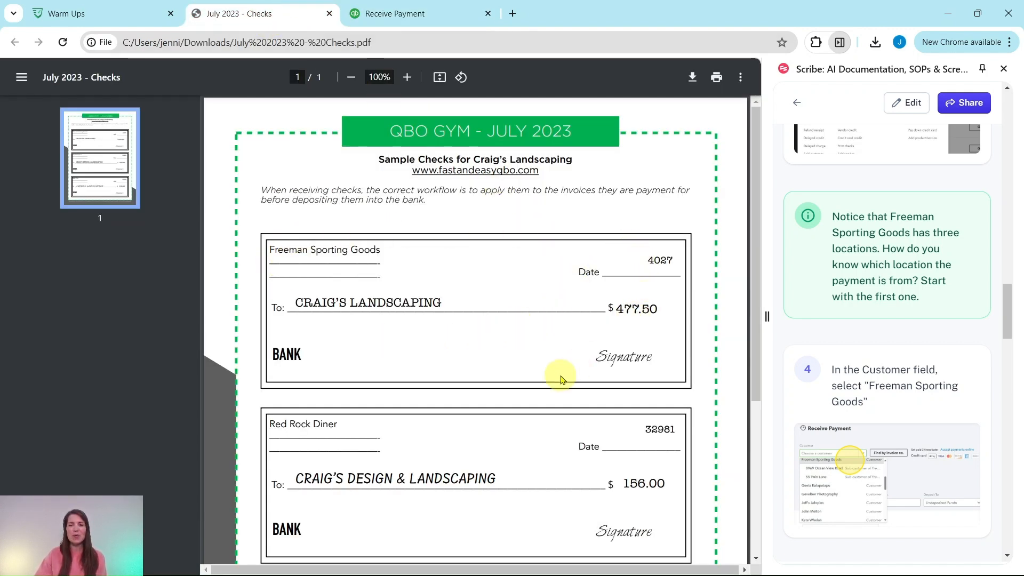
click(408, 12)
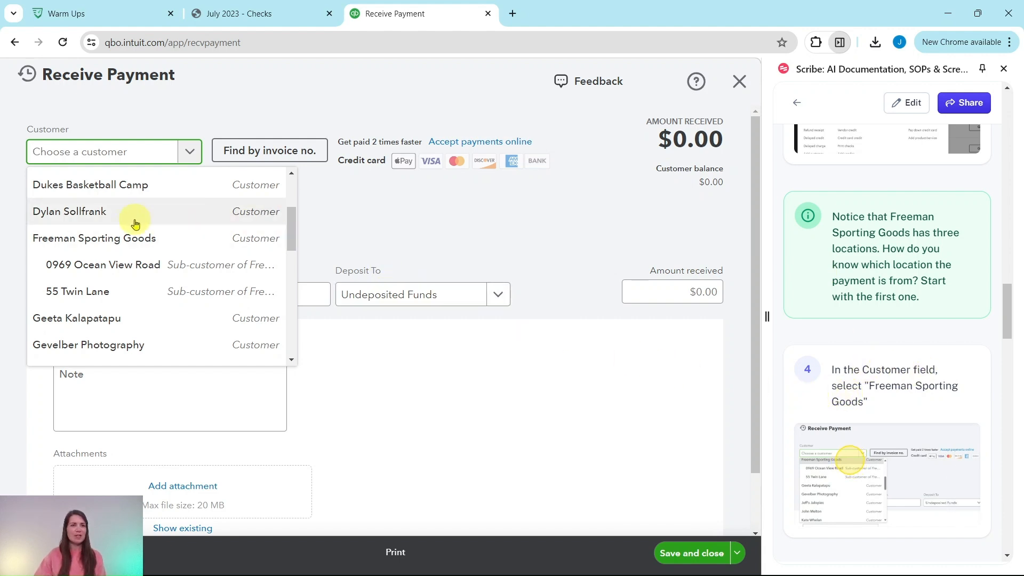
click(84, 245)
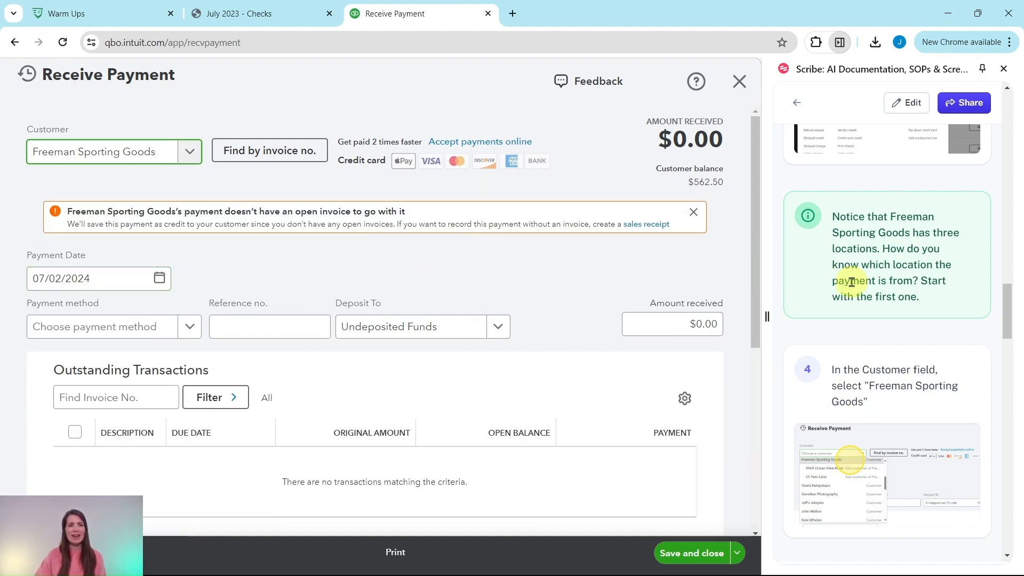
Read the guide's next instructions and close the Freeman Sporting Goods payment without saving it
scroll(856, 286, down, 4)
scroll(858, 285, down, 3)
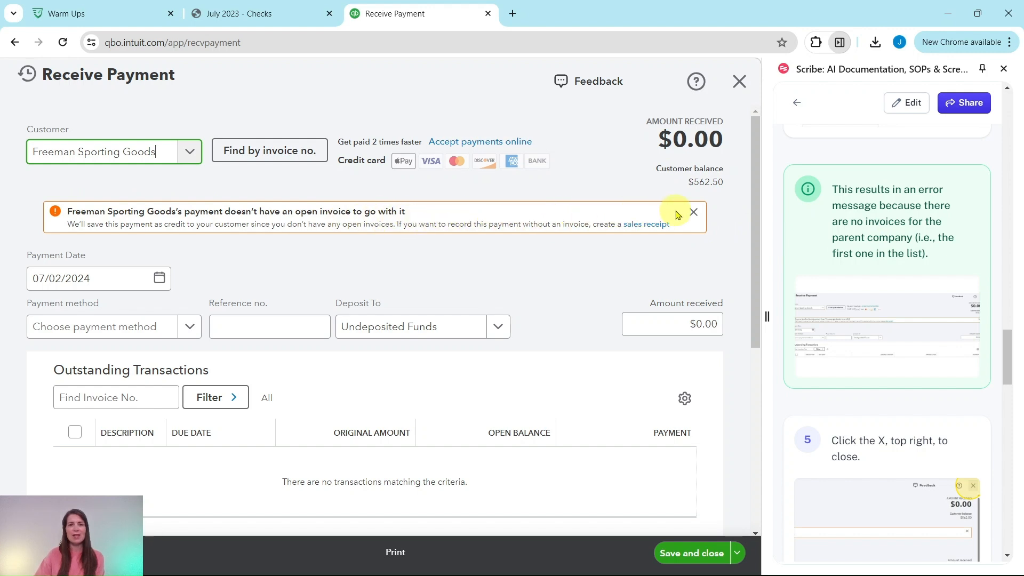
scroll(838, 234, down, 3)
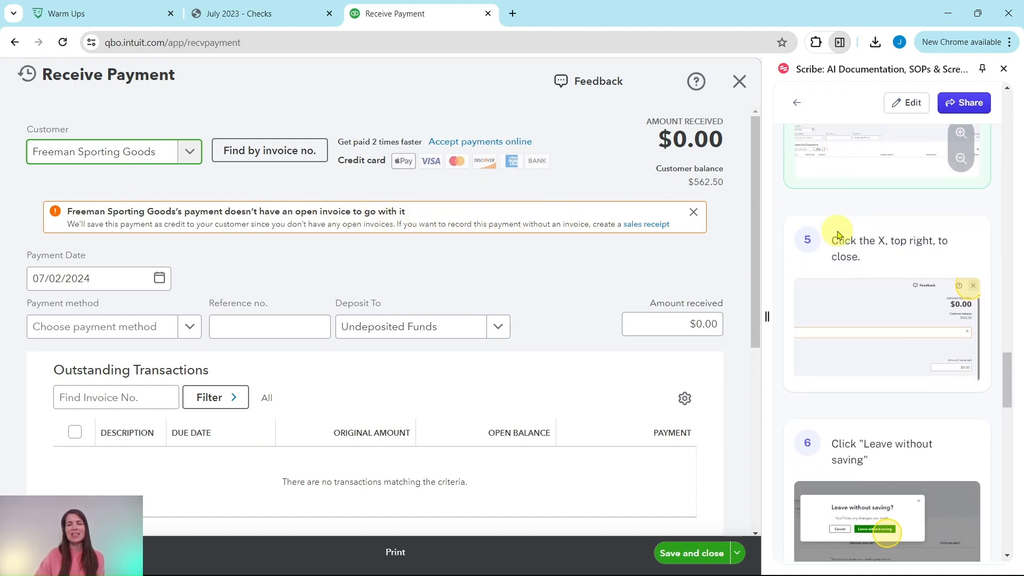
scroll(838, 234, down, 1)
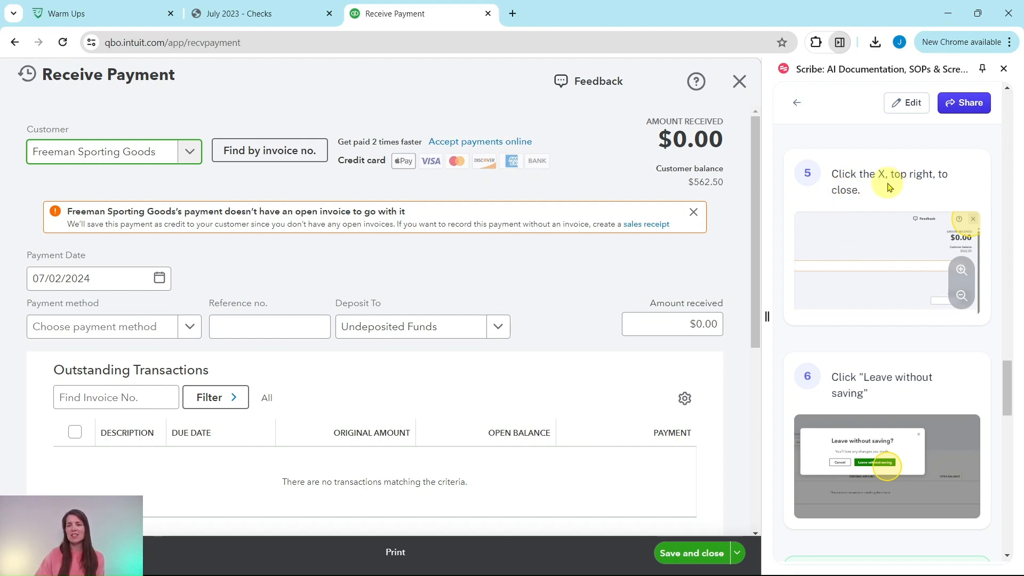
click(740, 86)
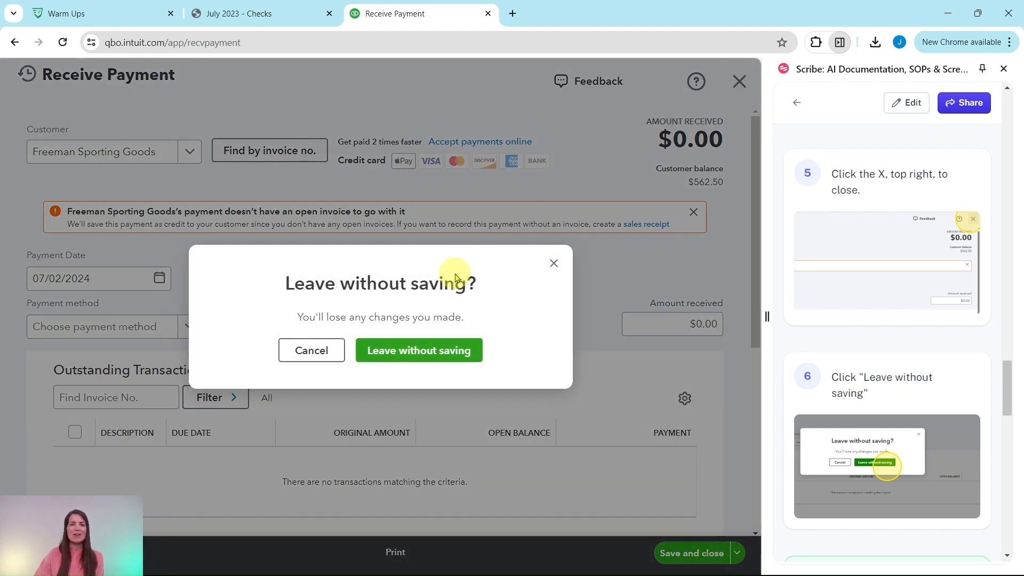
click(415, 353)
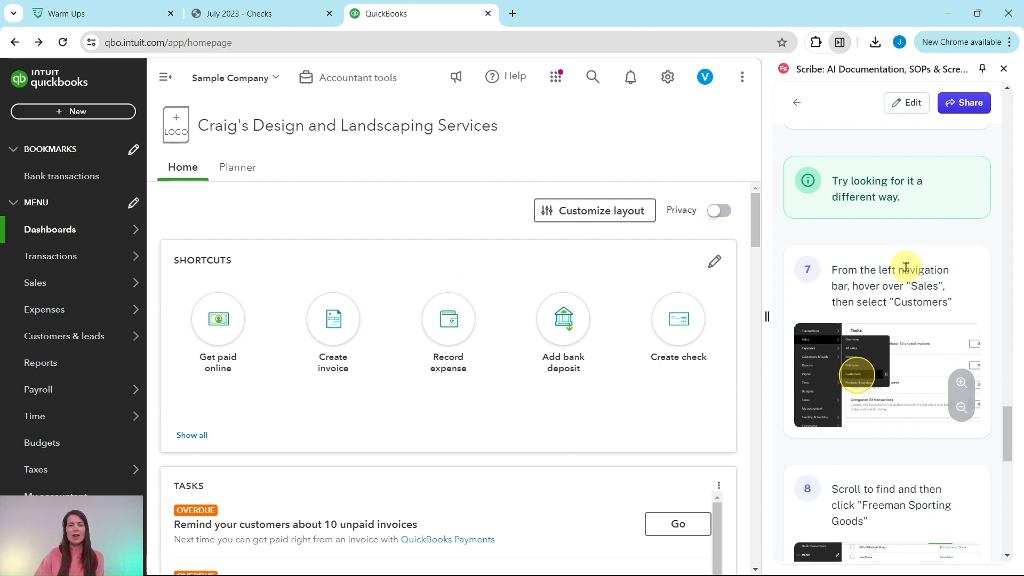
Follow the guide to the customer list and open the parent customer Freeman Sporting Goods
scroll(908, 272, down, 2)
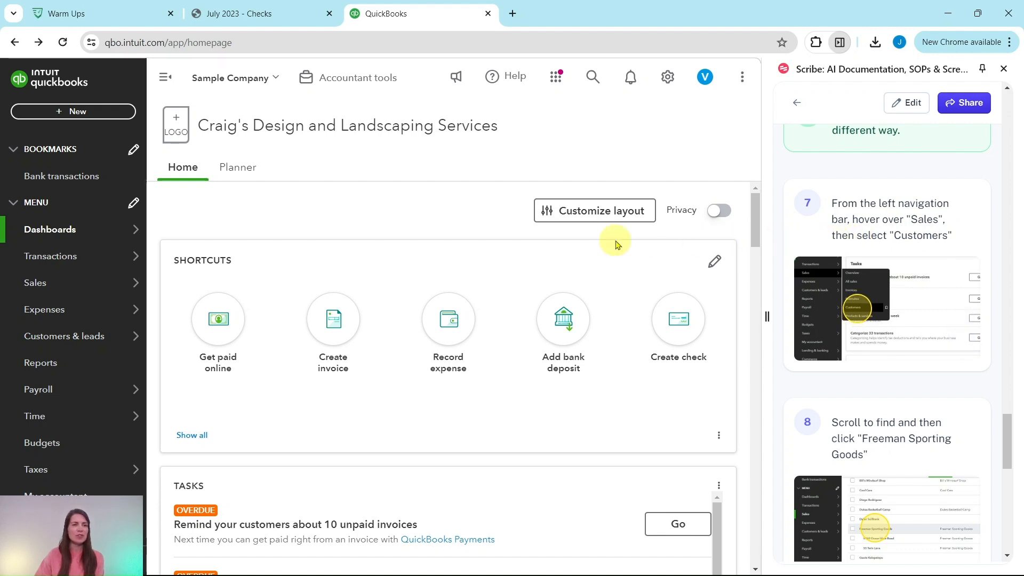
mouse_move(88, 423)
mouse_move(35, 291)
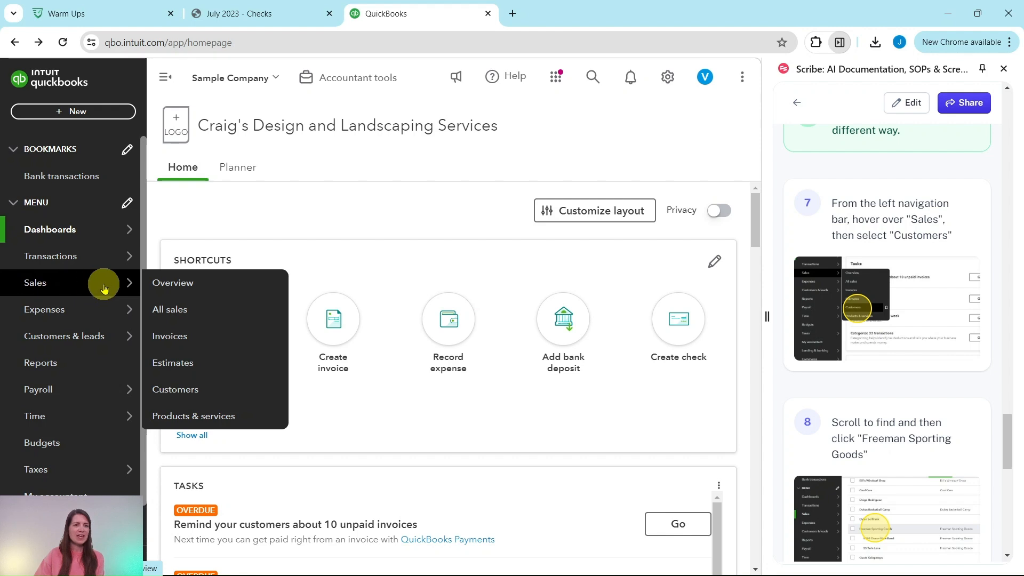
click(183, 386)
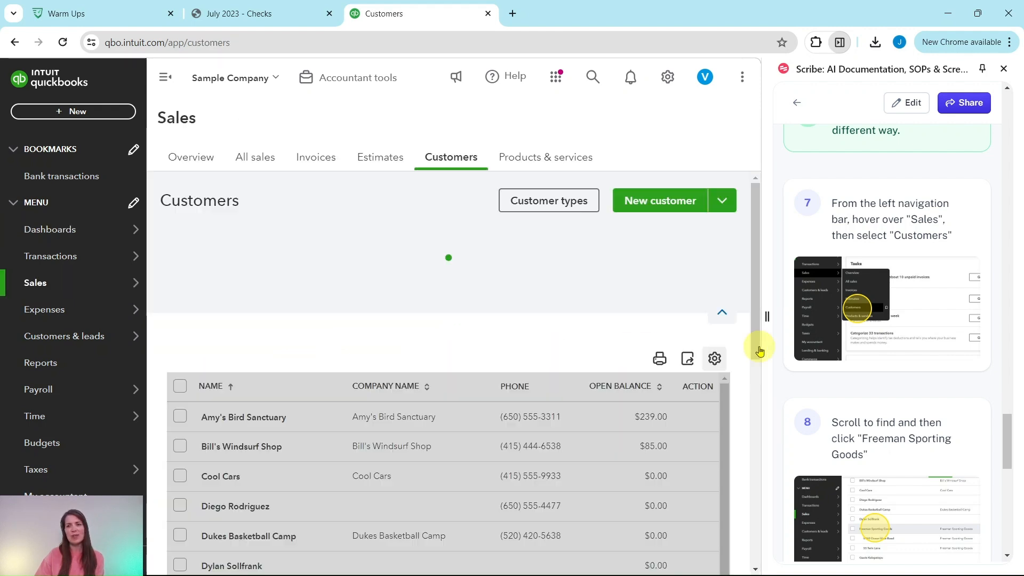
scroll(880, 350, down, 3)
scroll(881, 350, down, 3)
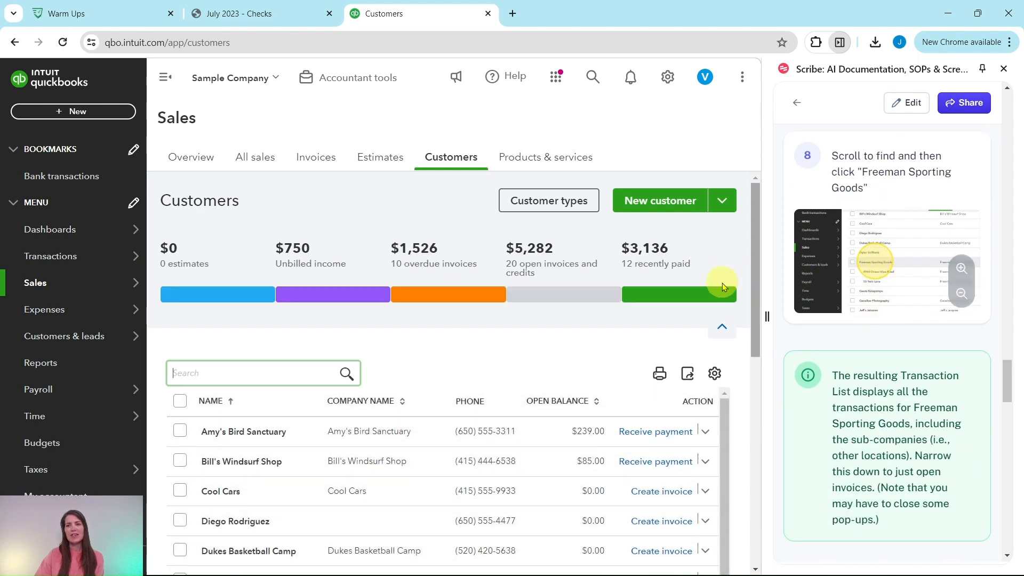
scroll(393, 304, down, 5)
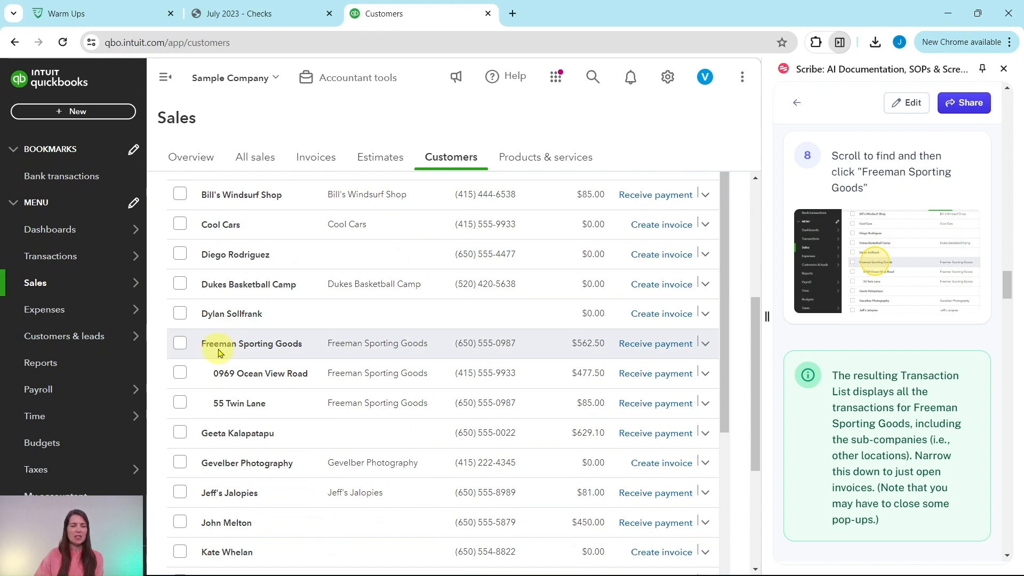
click(252, 346)
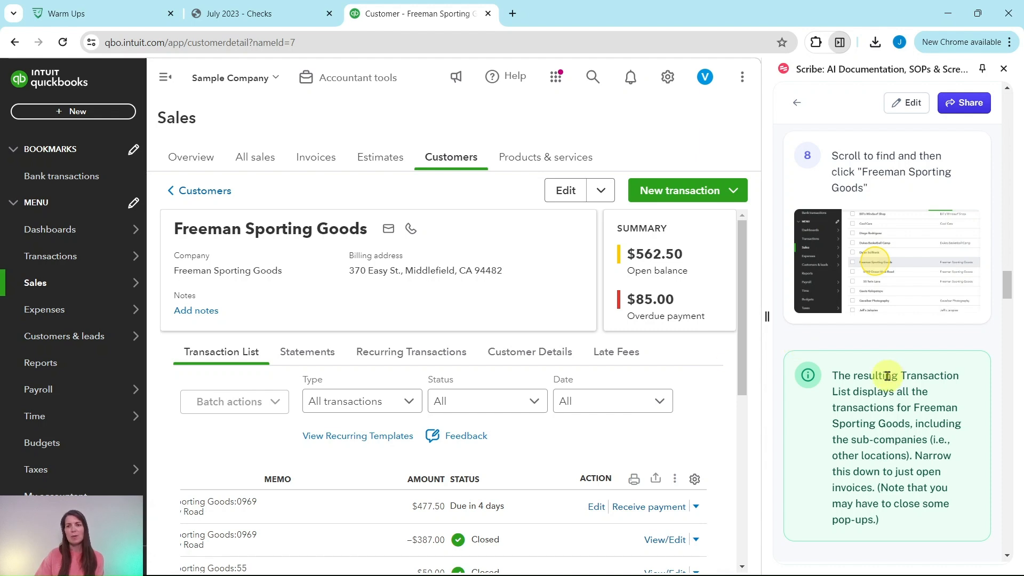
Dismiss the transaction tour pop-up and review Freeman Sporting Goods' transactions, including the customer, amount and status of each
scroll(886, 376, down, 3)
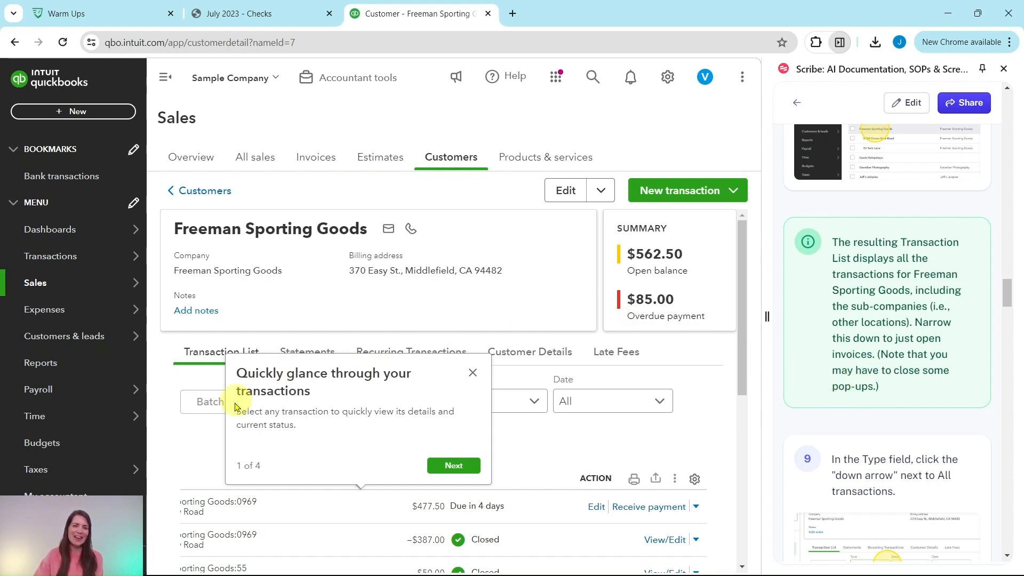
click(473, 373)
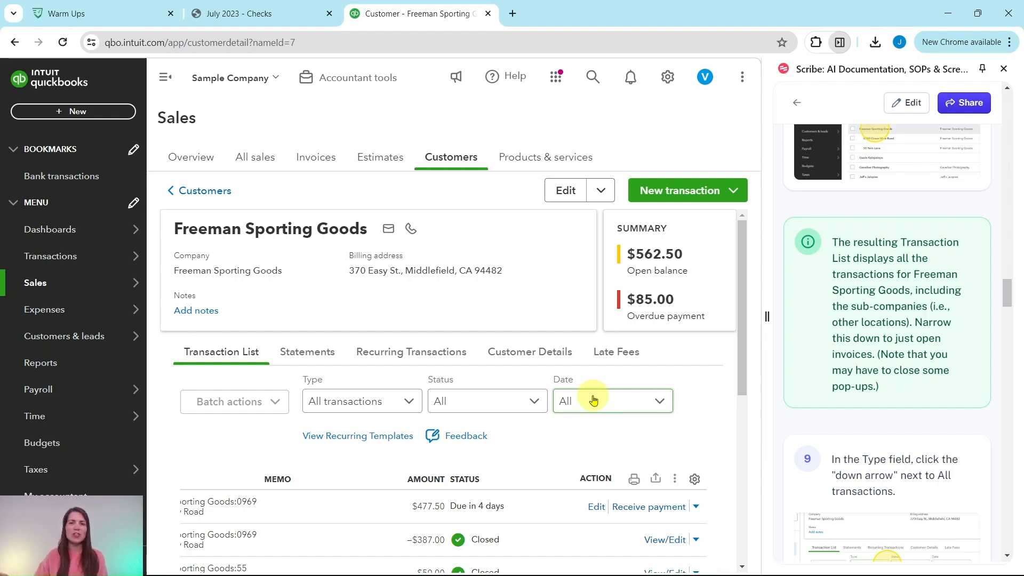
scroll(663, 372, down, 5)
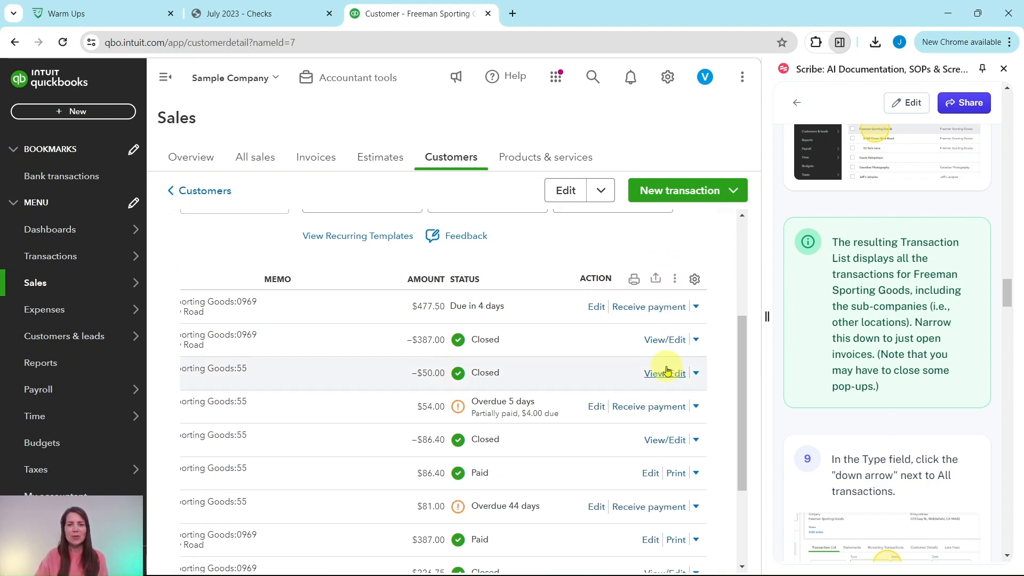
scroll(467, 421, down, 3)
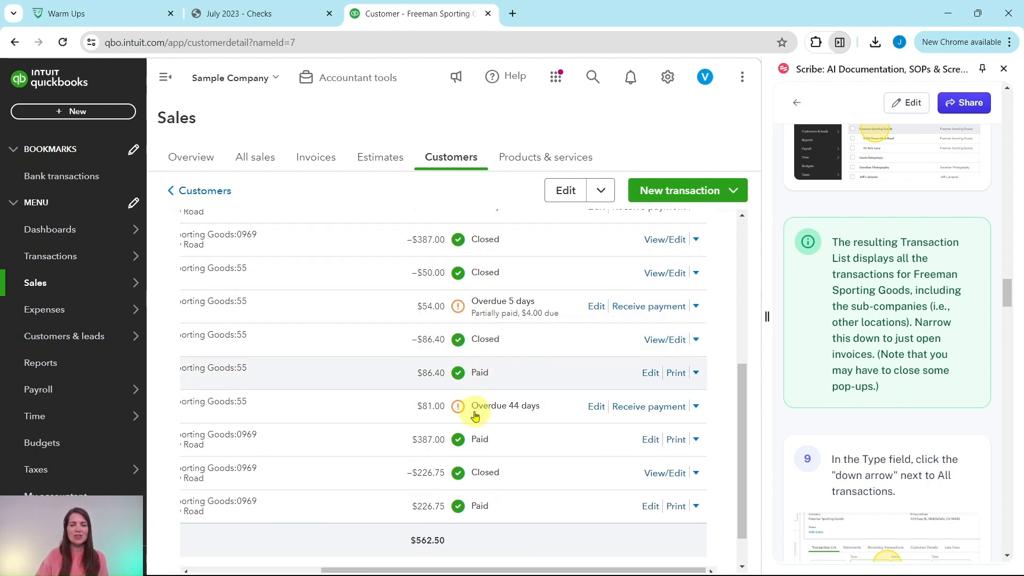
drag(434, 525, 293, 524)
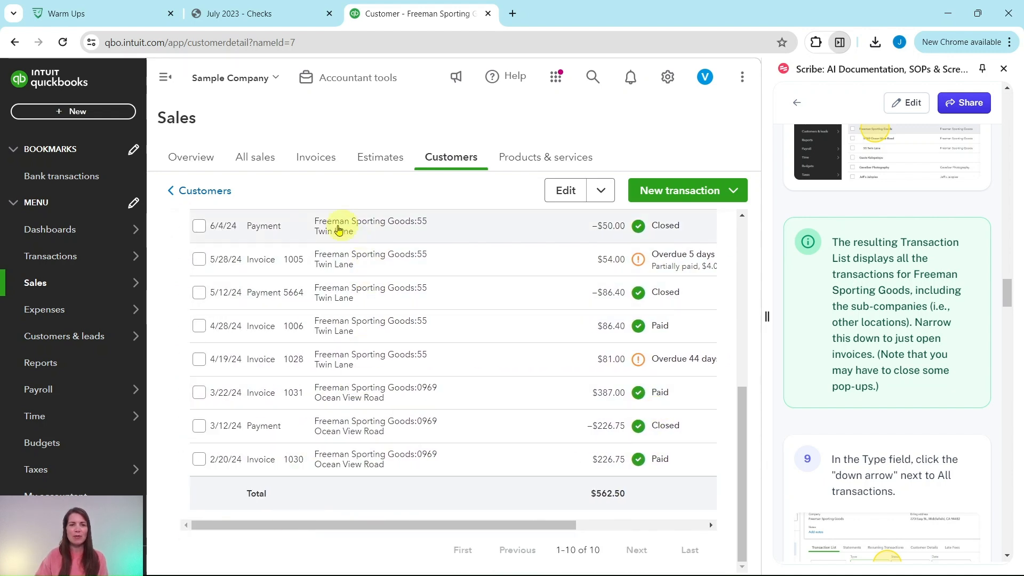
scroll(488, 405, up, 5)
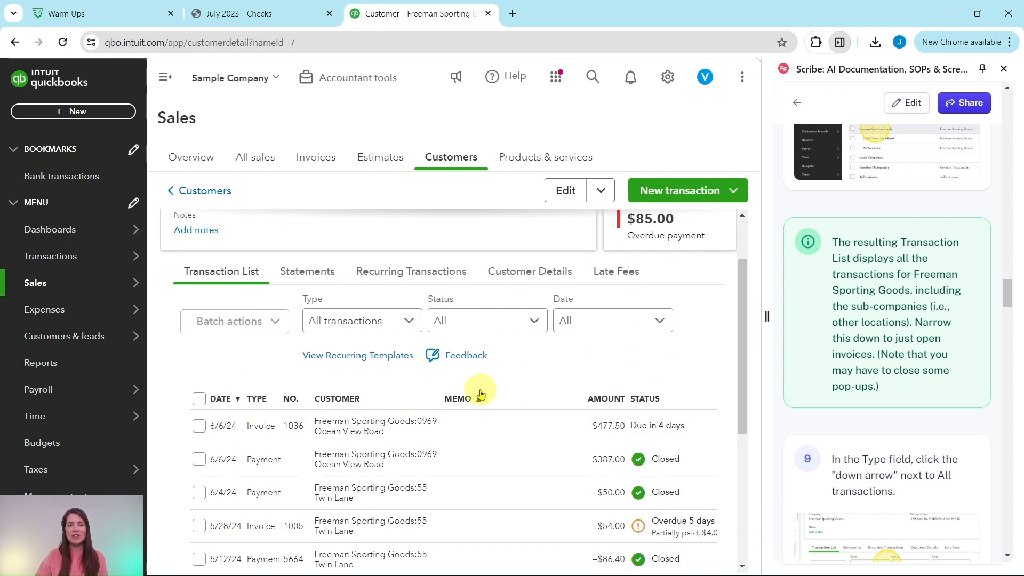
Filter the Freeman Sporting Goods transaction list by type to show only Invoices
scroll(852, 354, down, 2)
scroll(852, 354, down, 3)
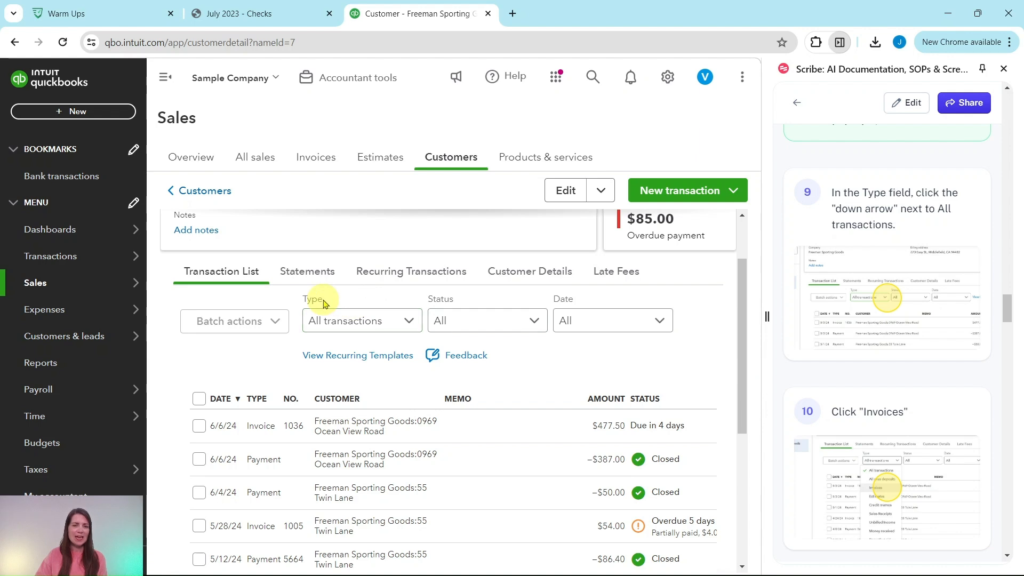
click(400, 327)
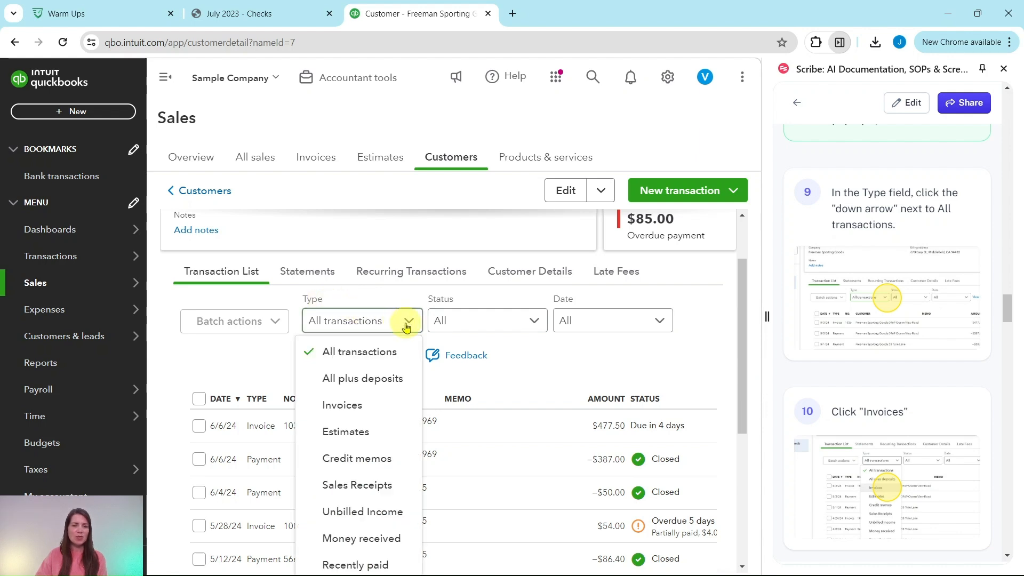
click(339, 406)
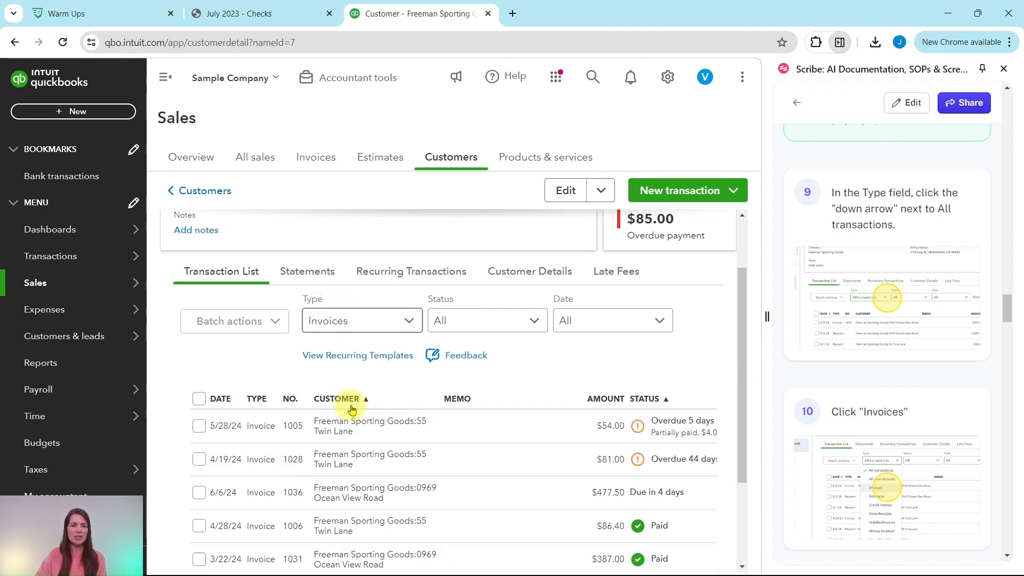
scroll(395, 397, down, 3)
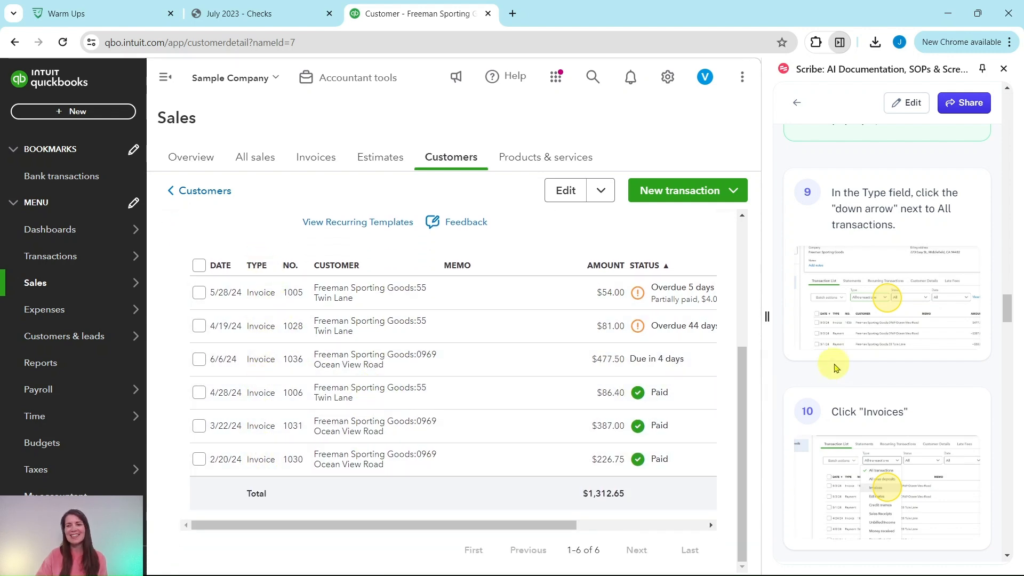
Narrow the Freeman Sporting Goods invoice list to those with the status Open
scroll(838, 366, down, 8)
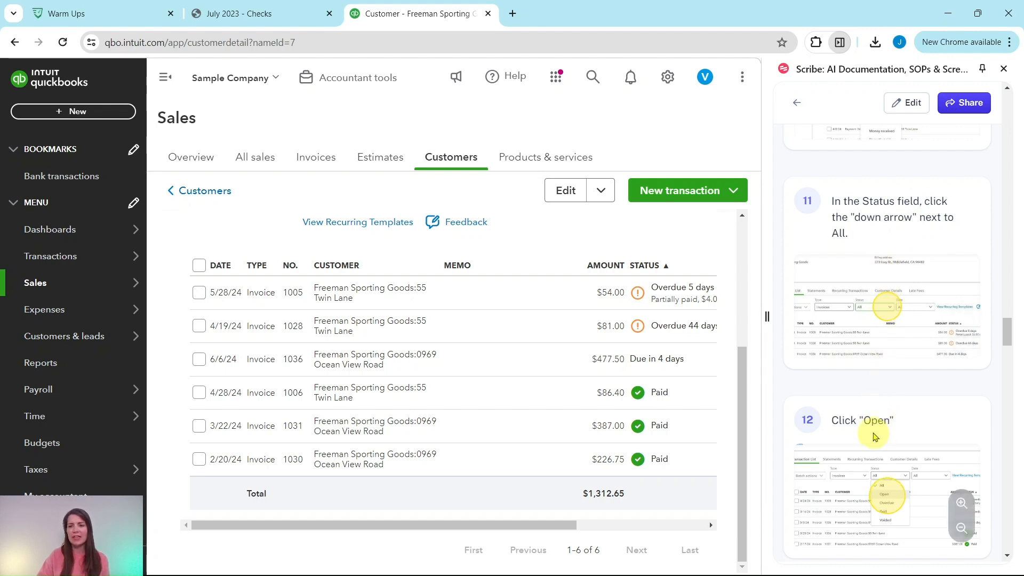
scroll(468, 320, up, 2)
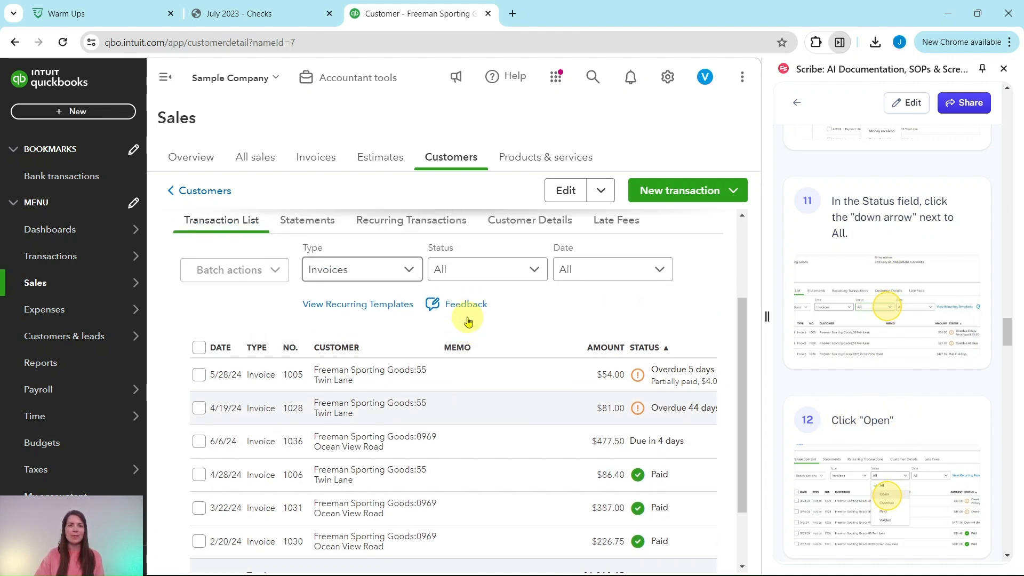
scroll(468, 320, up, 1)
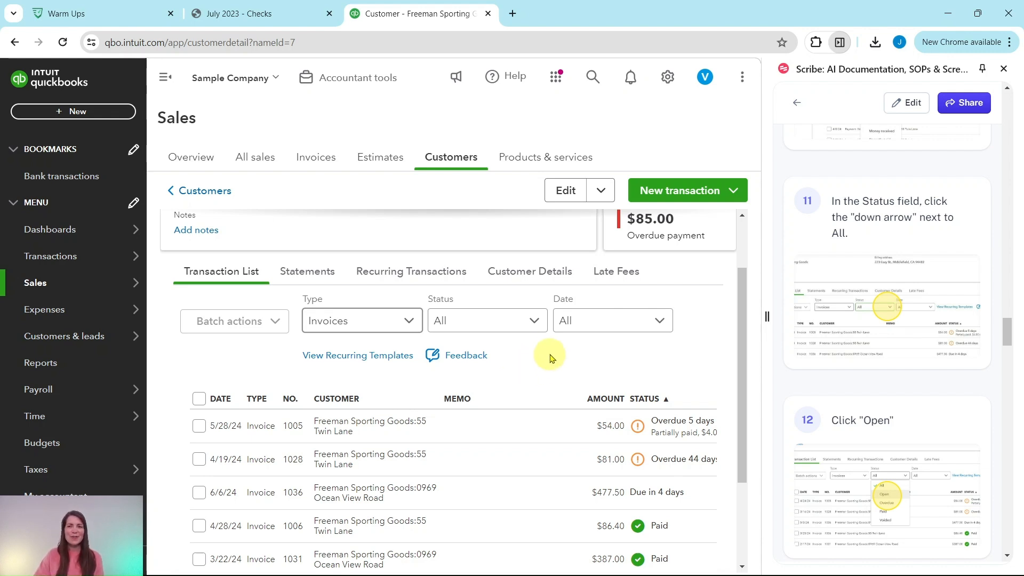
click(532, 321)
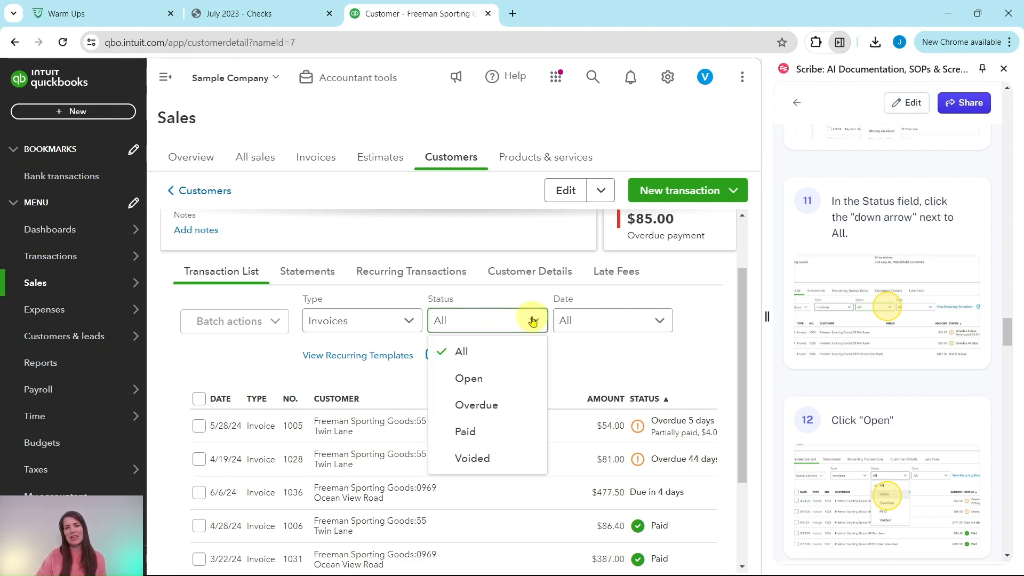
click(478, 379)
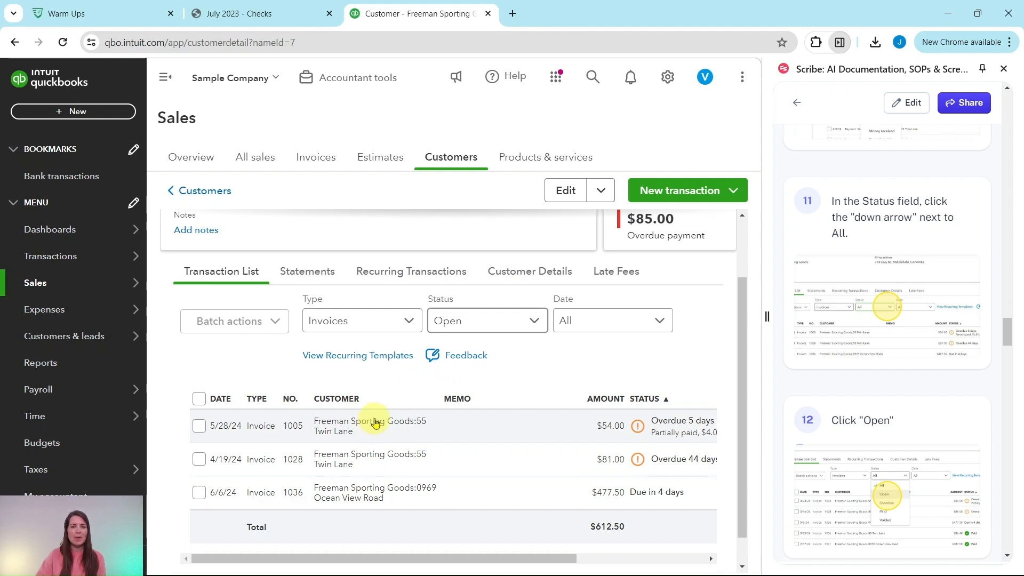
Read the guide's note on the outstanding invoices and start receiving payment for invoice 1036
scroll(873, 429, down, 3)
scroll(873, 429, down, 5)
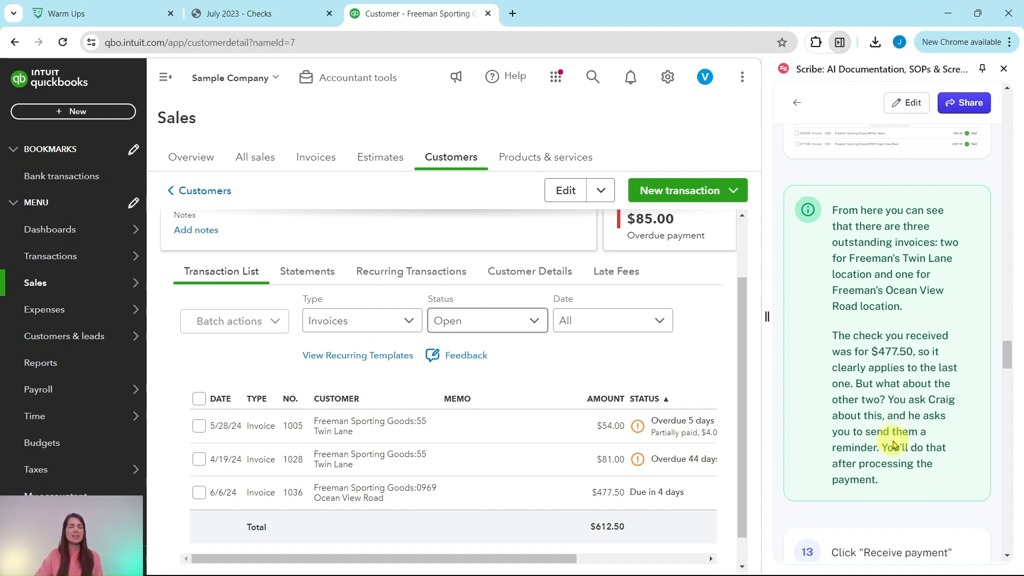
scroll(896, 437, down, 6)
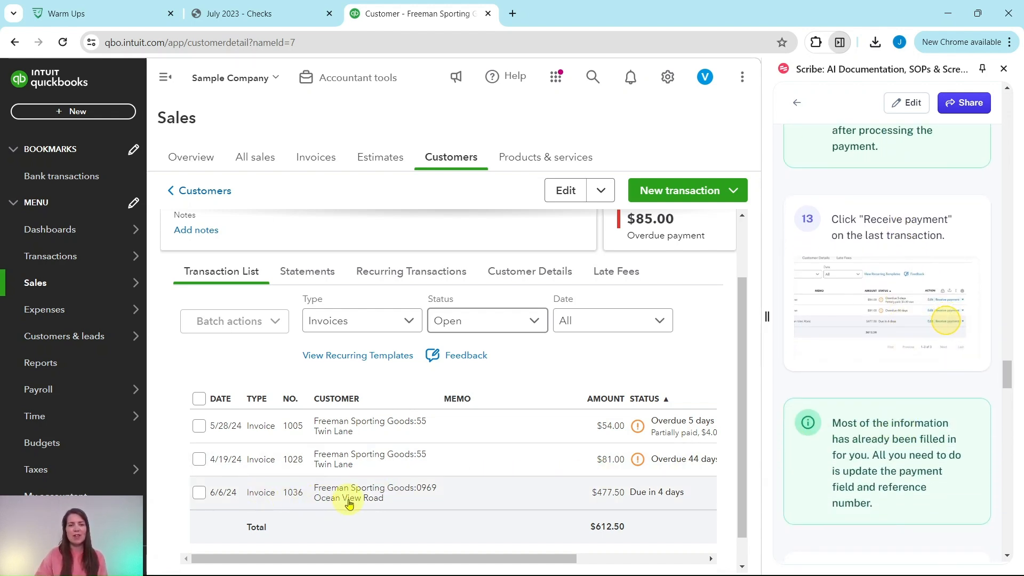
drag(507, 555, 670, 557)
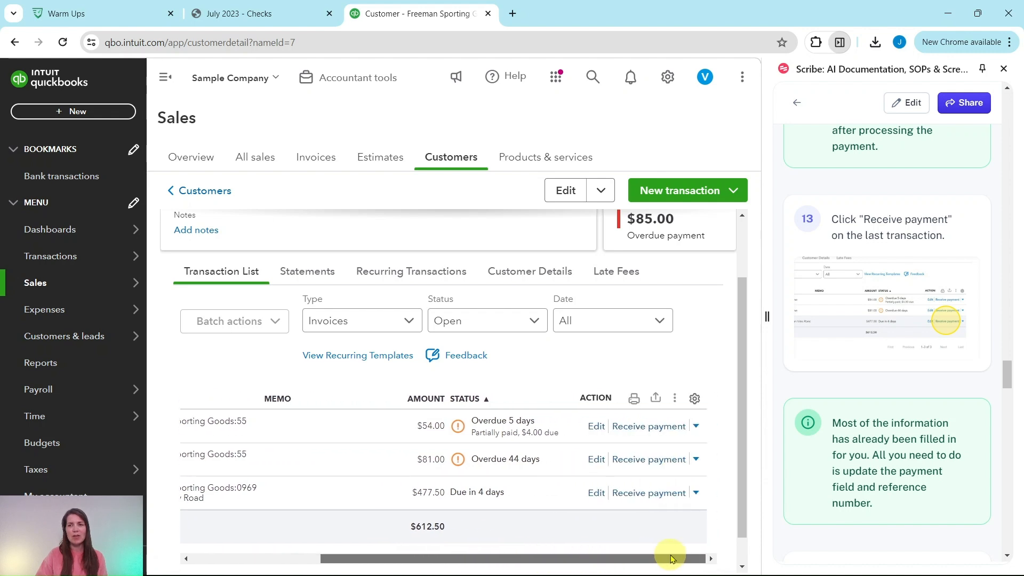
click(649, 493)
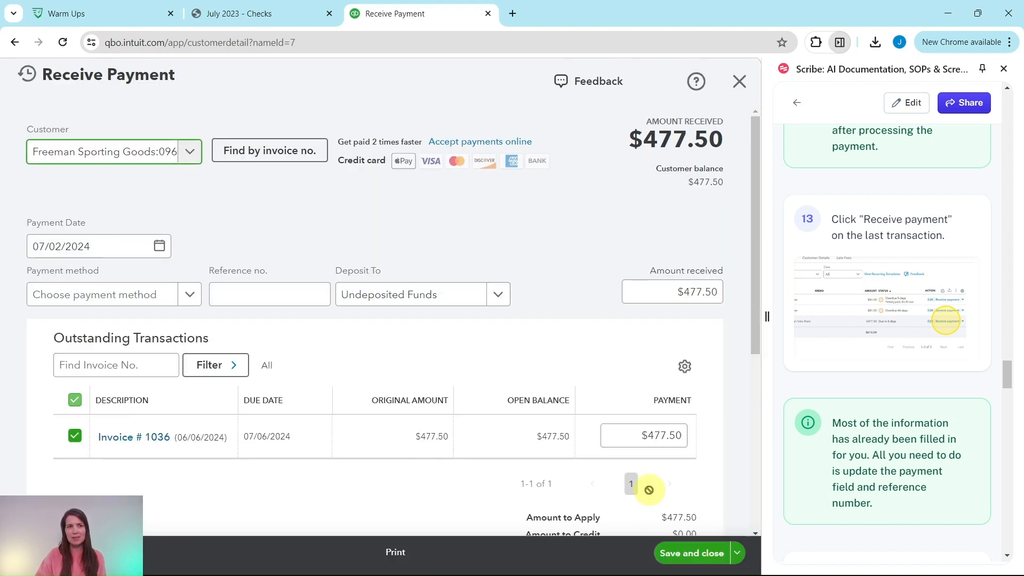
Read the guide's note on the prefilled payment and set the payment method to Check
scroll(853, 394, down, 3)
scroll(859, 394, down, 1)
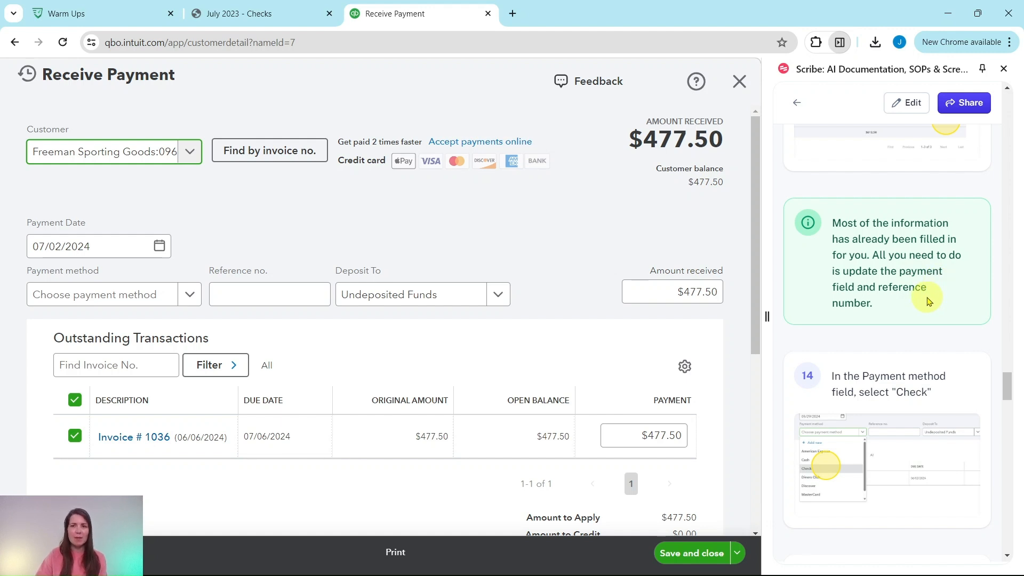
scroll(927, 300, down, 3)
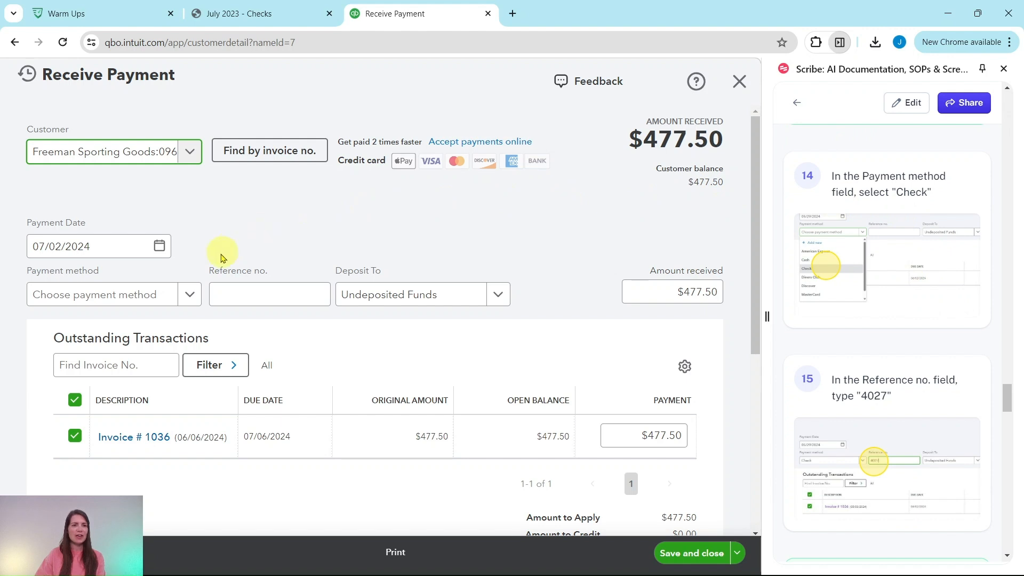
click(190, 293)
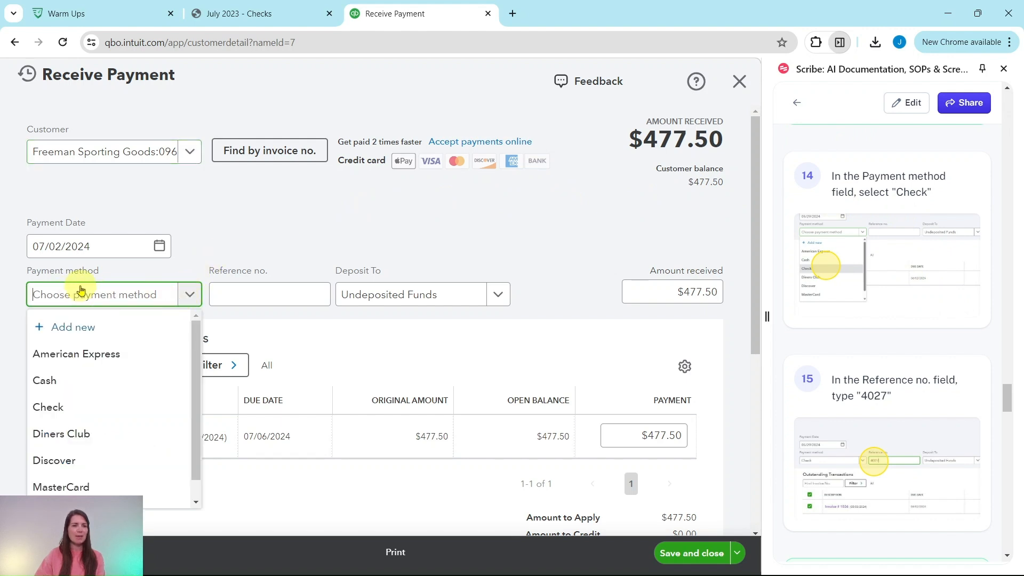
click(52, 411)
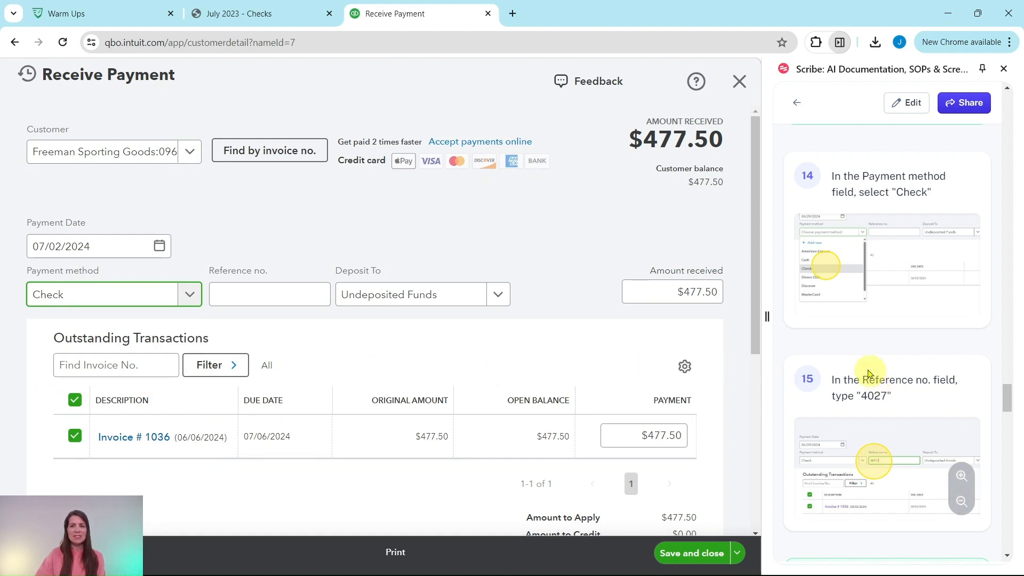
Look up the Freeman Sporting Goods check number in the PDF and enter 4027 as the payment's reference number
click(279, 21)
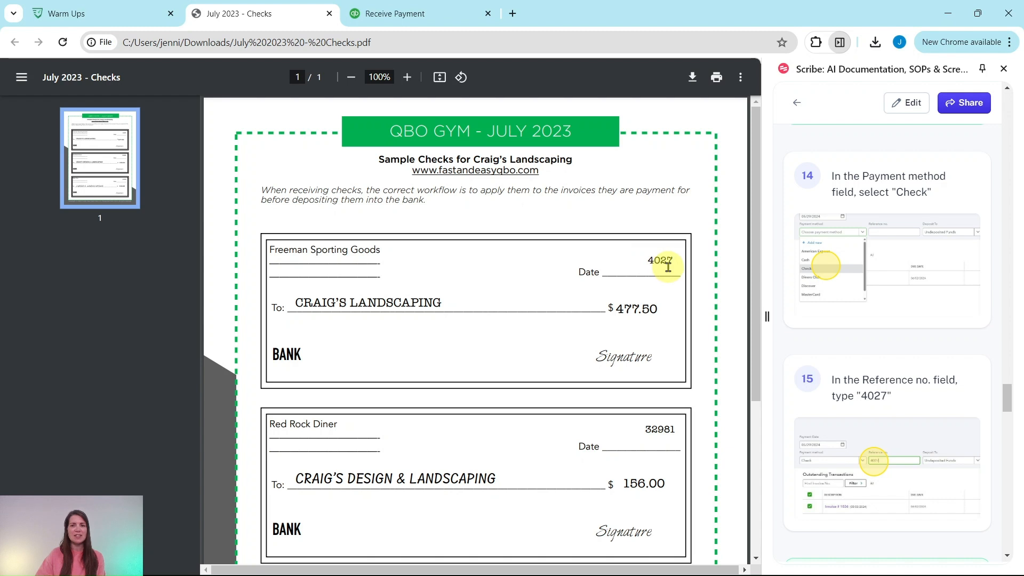
click(425, 16)
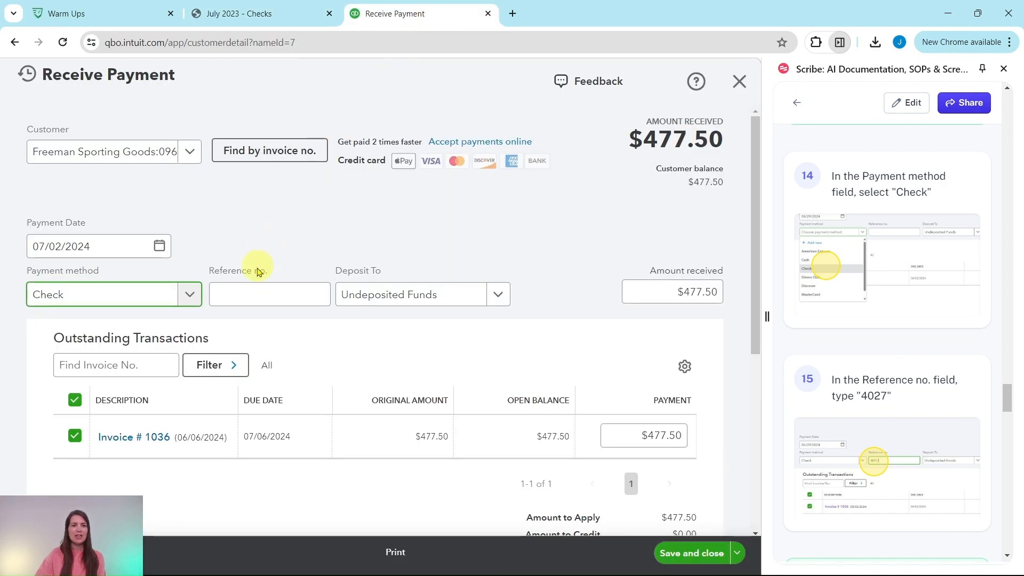
click(257, 290)
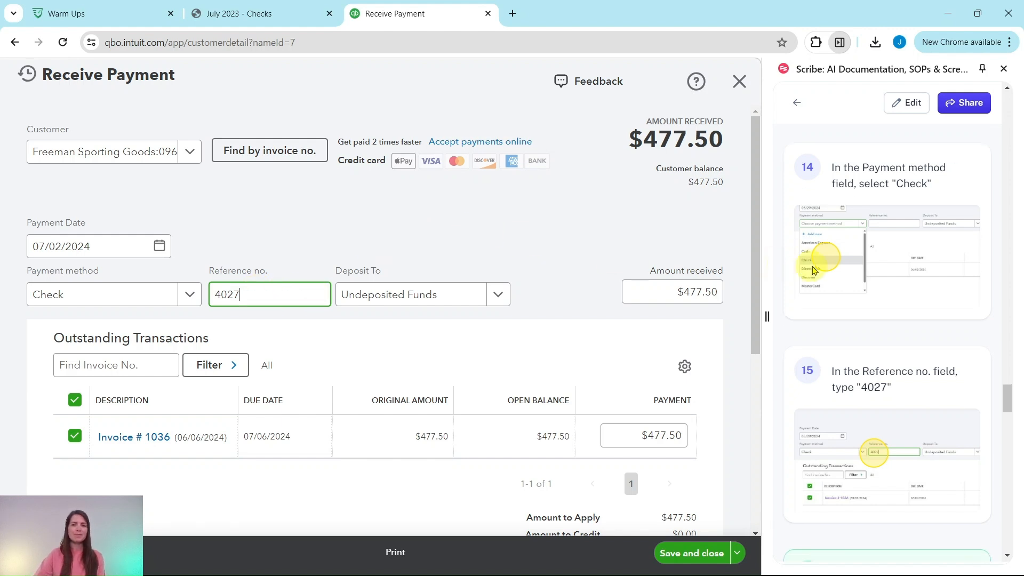
Read the guide's note on Undeposited Funds and compare the payment entry with the Freeman Sporting Goods check PDF
scroll(849, 273, down, 6)
scroll(849, 273, down, 1)
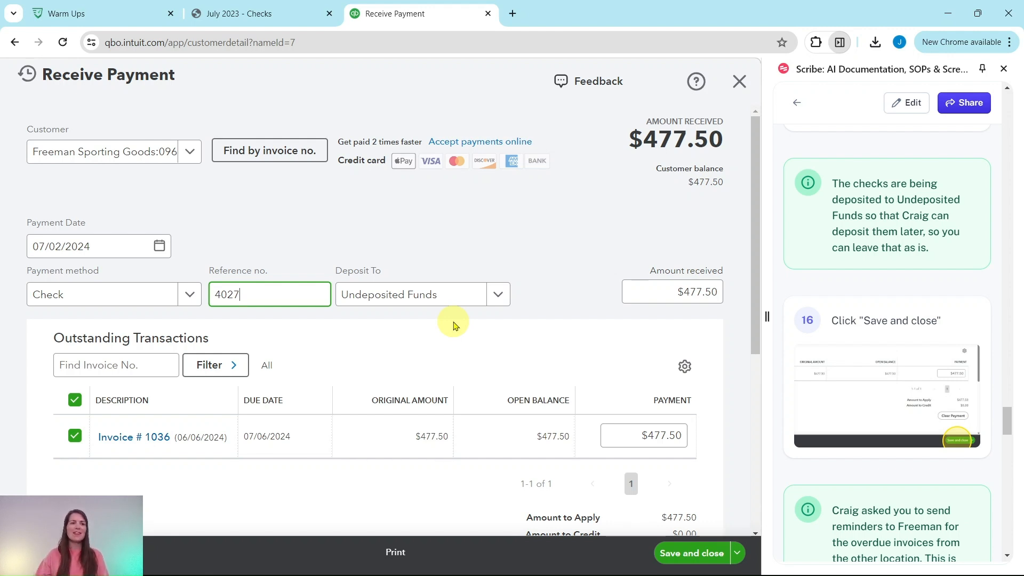
click(244, 12)
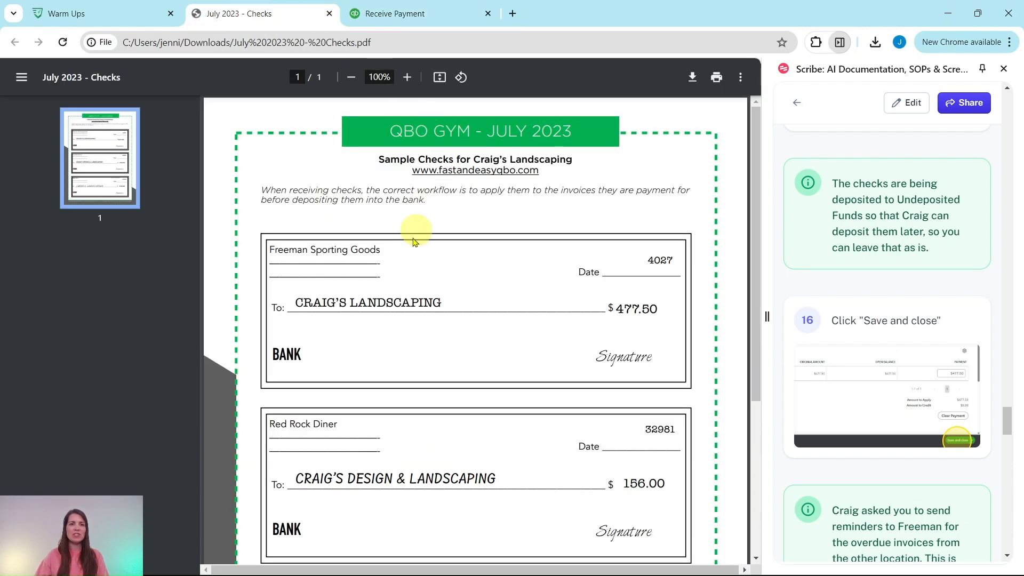
click(385, 16)
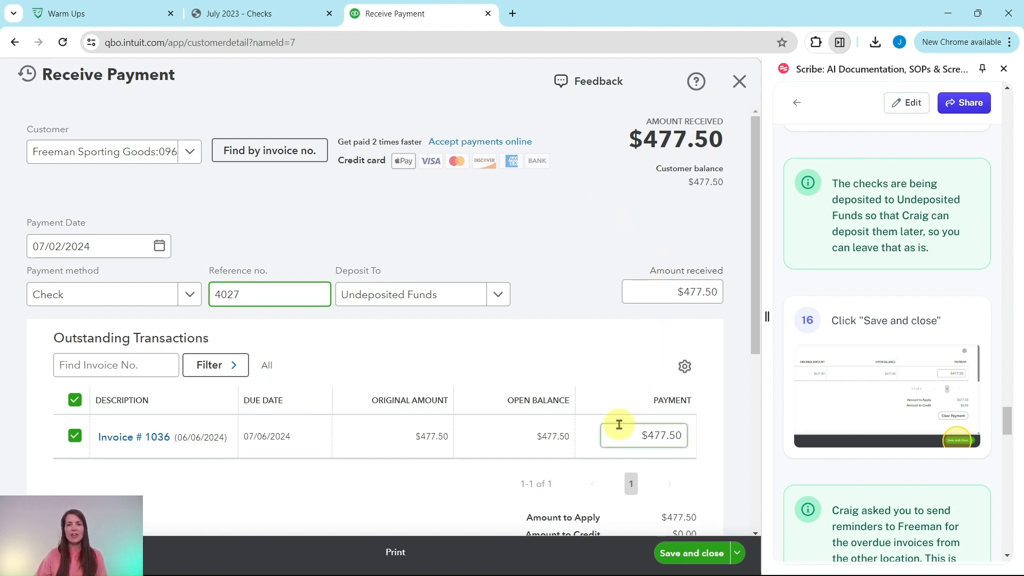
Check the payment amount against the Freeman Sporting Goods check in the PDF, then save and close the payment for invoice 1036
click(650, 432)
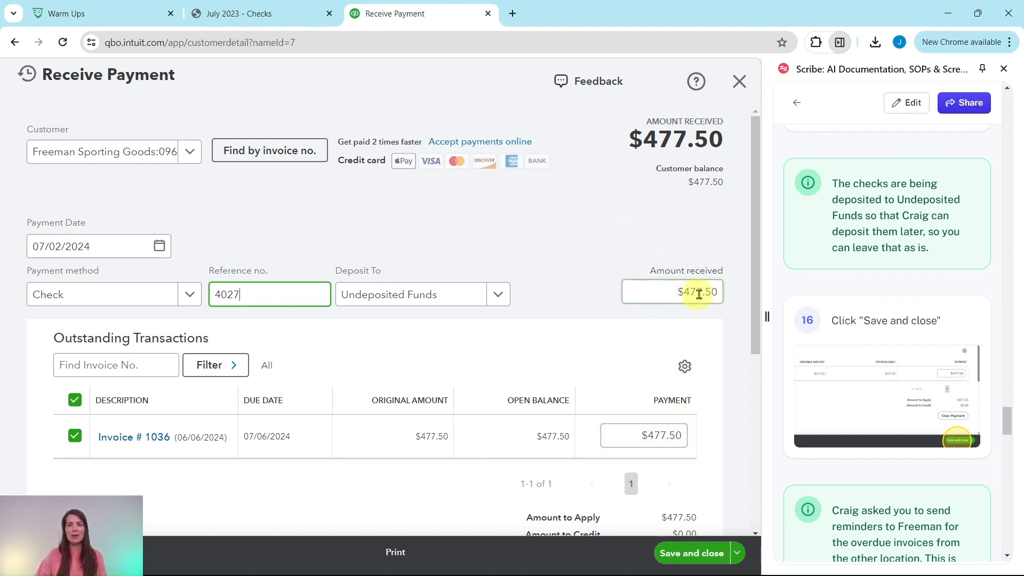
click(282, 13)
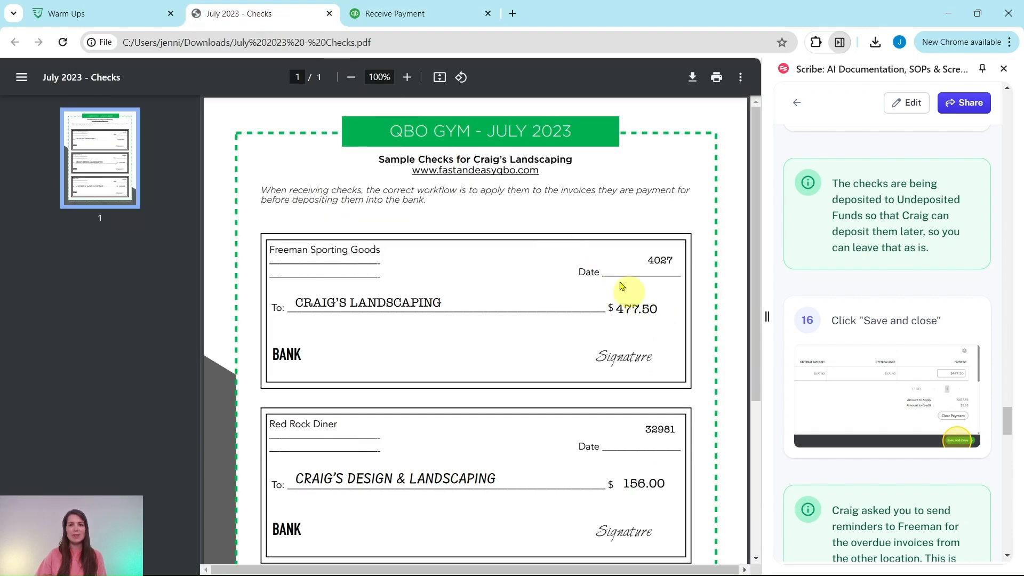
click(407, 13)
scroll(868, 272, down, 2)
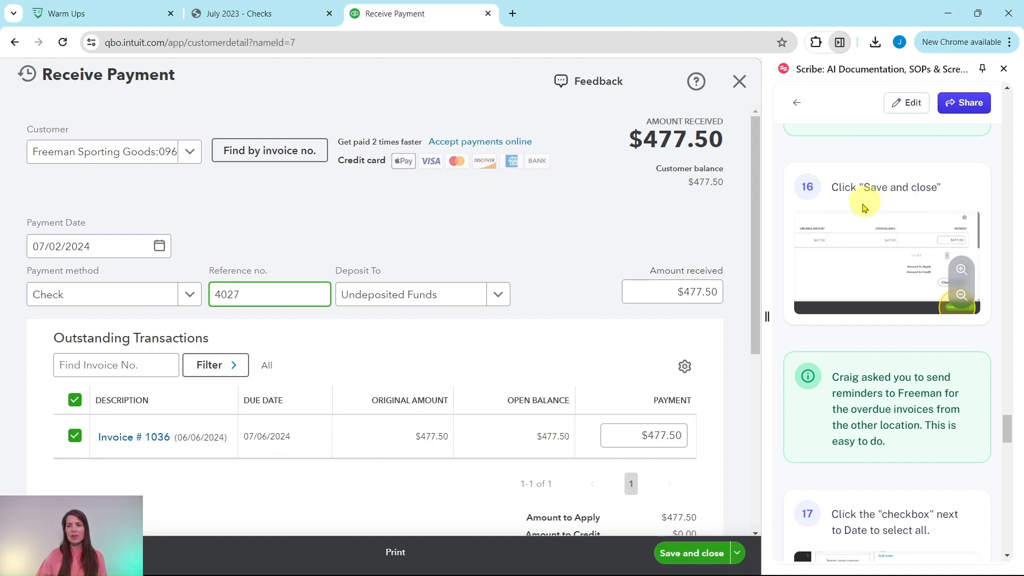
click(697, 552)
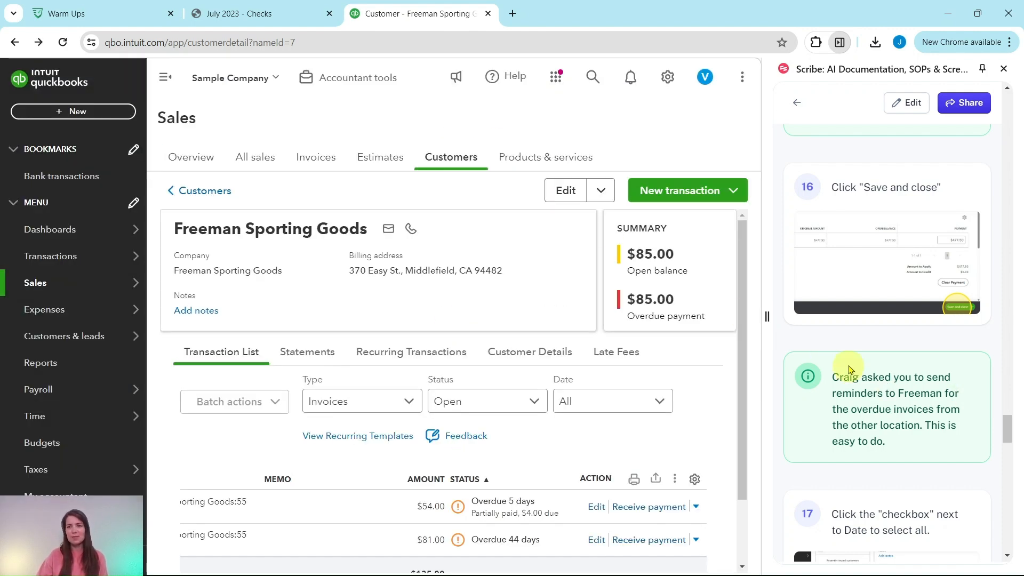
Read the guide's note on overdue reminders and select all open invoices in the Freeman Sporting Goods transaction list
scroll(848, 346, down, 5)
scroll(851, 215, up, 1)
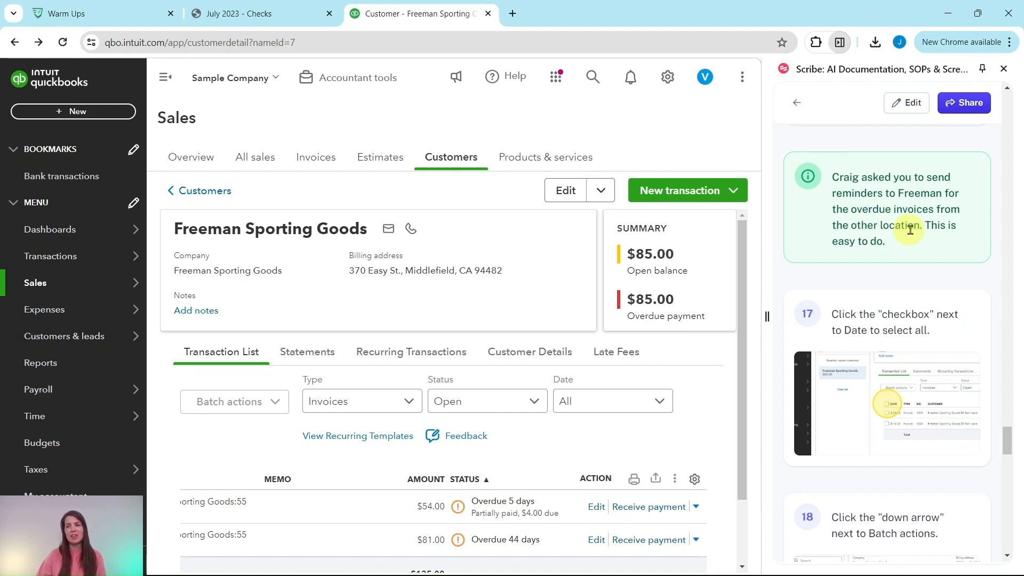
scroll(937, 241, down, 3)
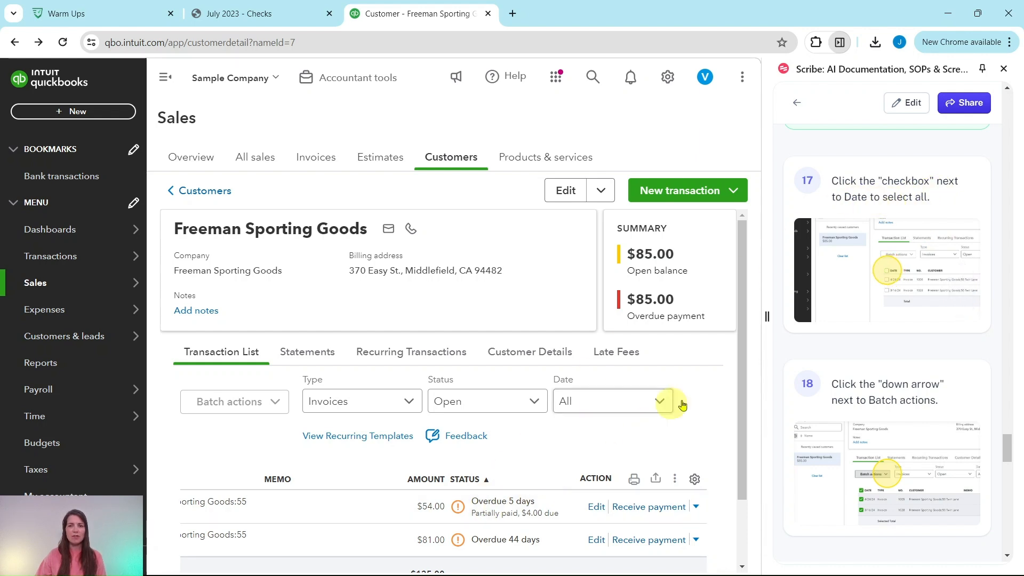
scroll(661, 415, down, 2)
drag(533, 525, 322, 529)
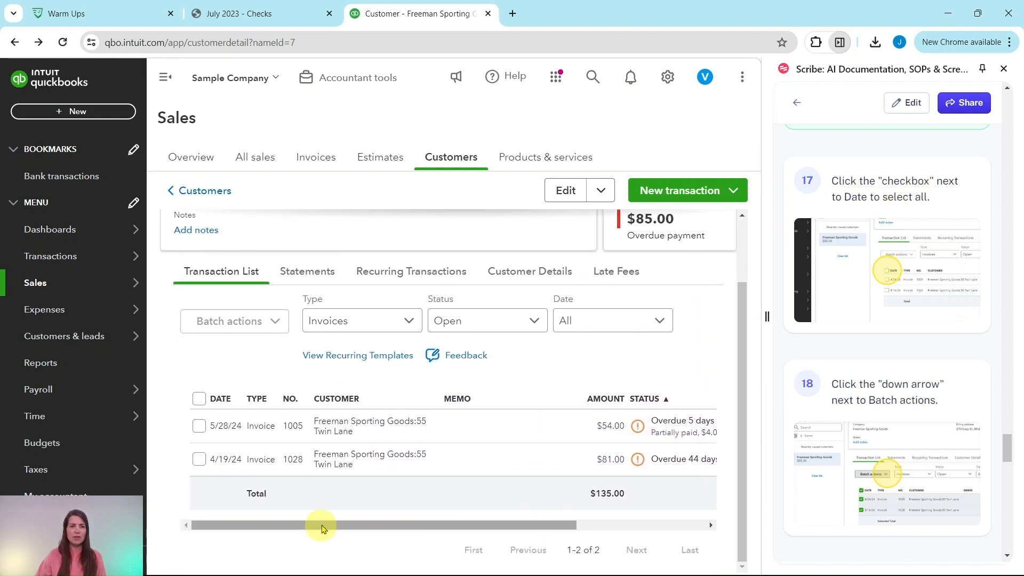
click(199, 399)
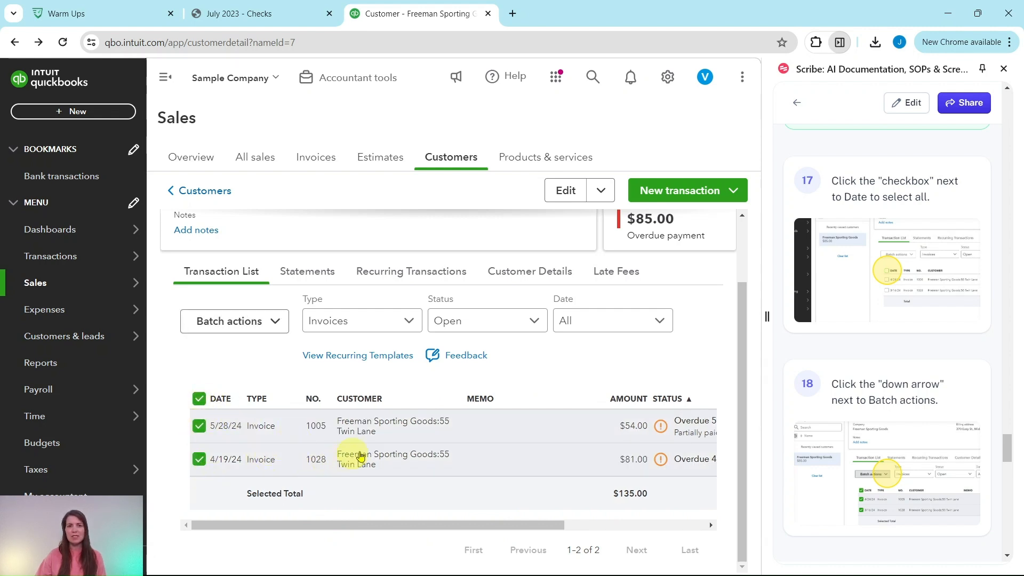
Send a reminder for the selected Freeman Sporting Goods invoices as a batch action
scroll(916, 401, down, 4)
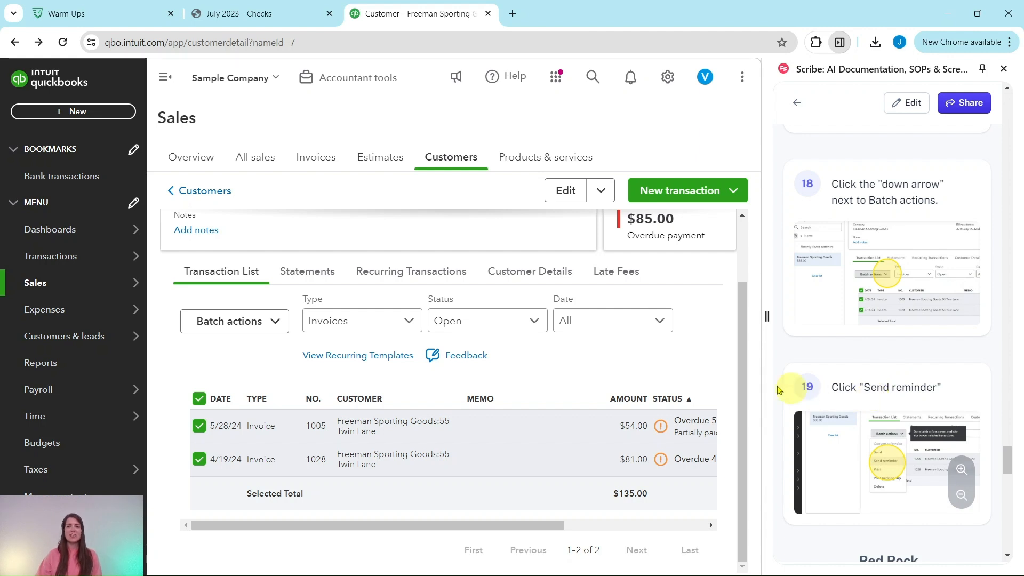
click(258, 324)
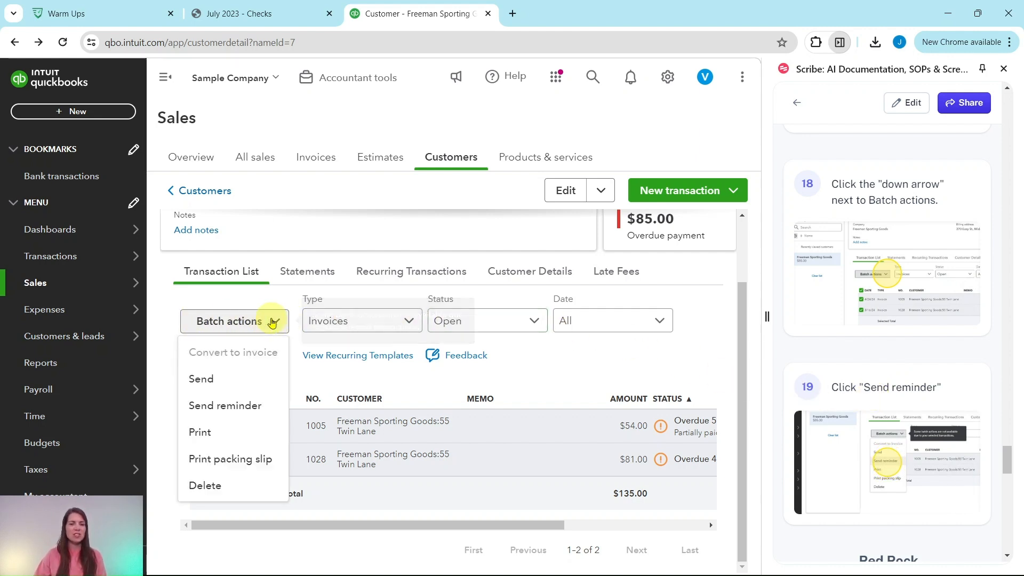
click(231, 407)
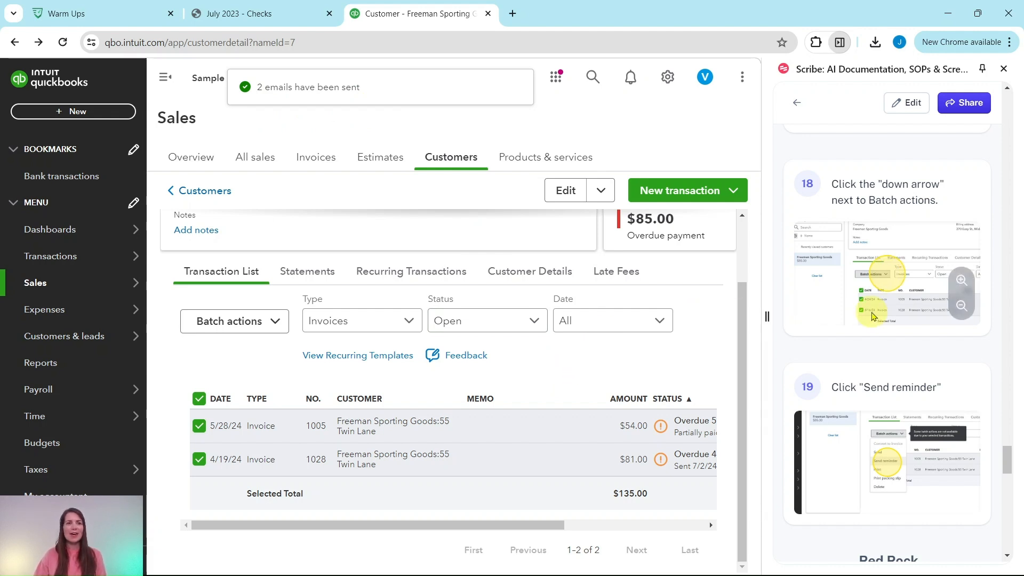
Read the guide's introduction to the Red Rock Diner payment and view that customer's check in the July 2023 checks PDF
scroll(873, 316, down, 8)
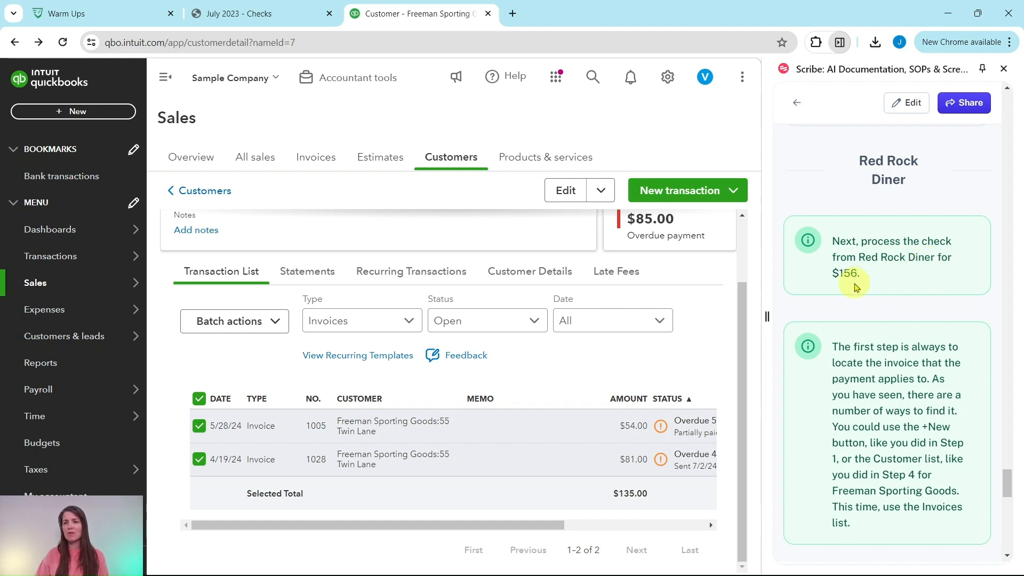
click(290, 15)
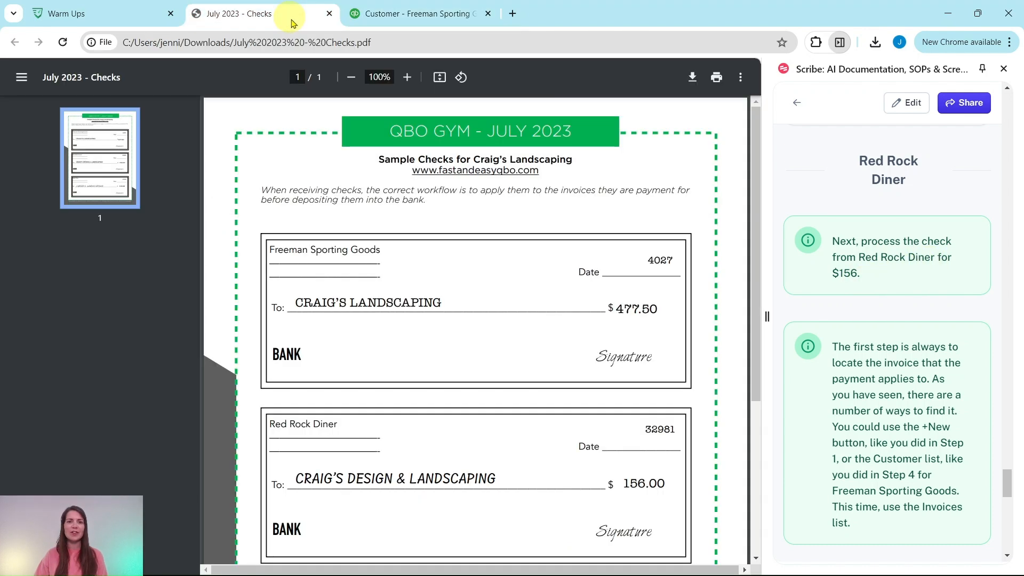
scroll(510, 236, down, 2)
scroll(510, 235, down, 1)
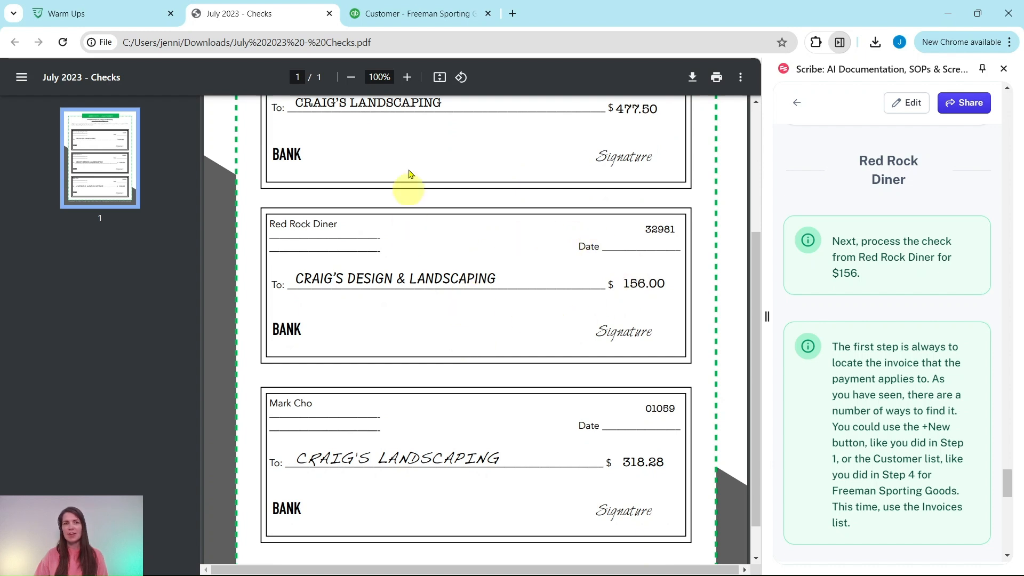
click(421, 15)
Read the guide's note on locating the invoice, then open the sales Invoices list and look through it
scroll(903, 393, down, 4)
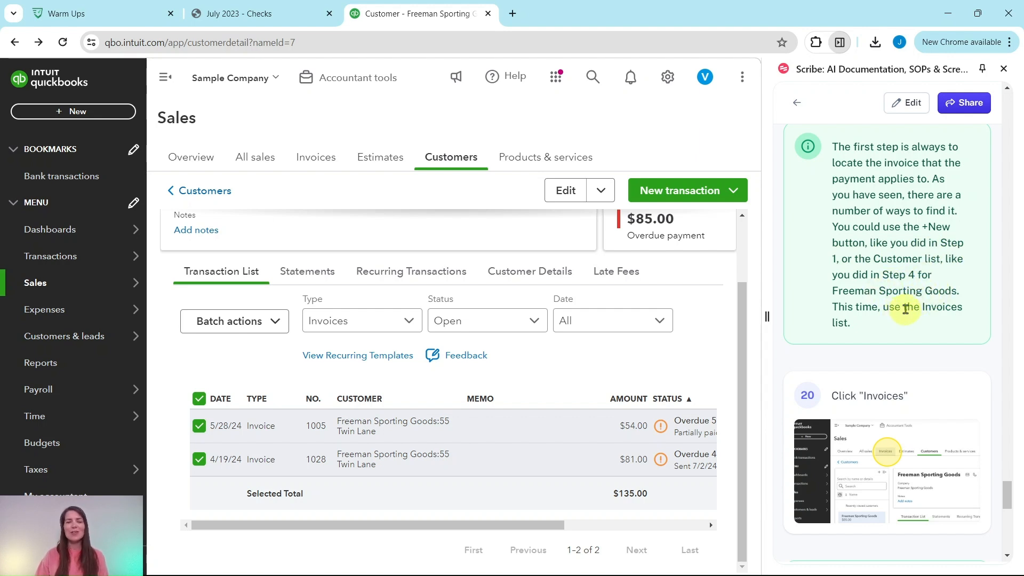
scroll(906, 308, down, 5)
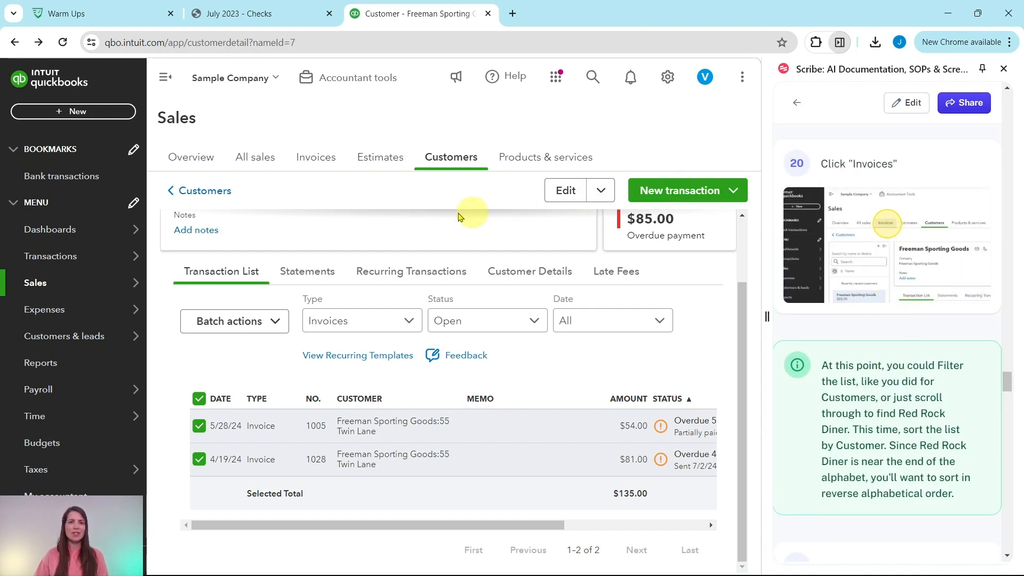
click(319, 160)
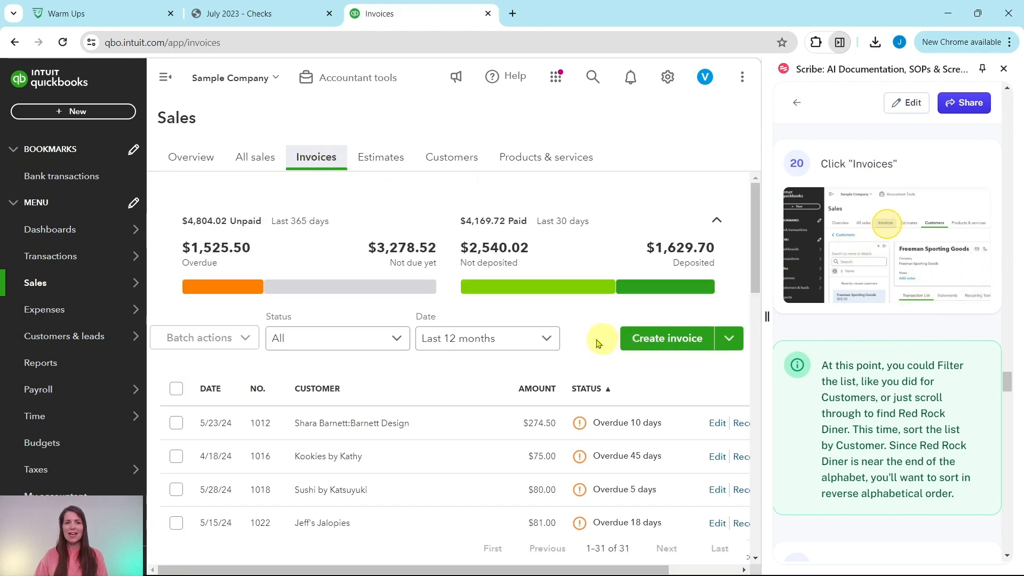
scroll(565, 318, down, 3)
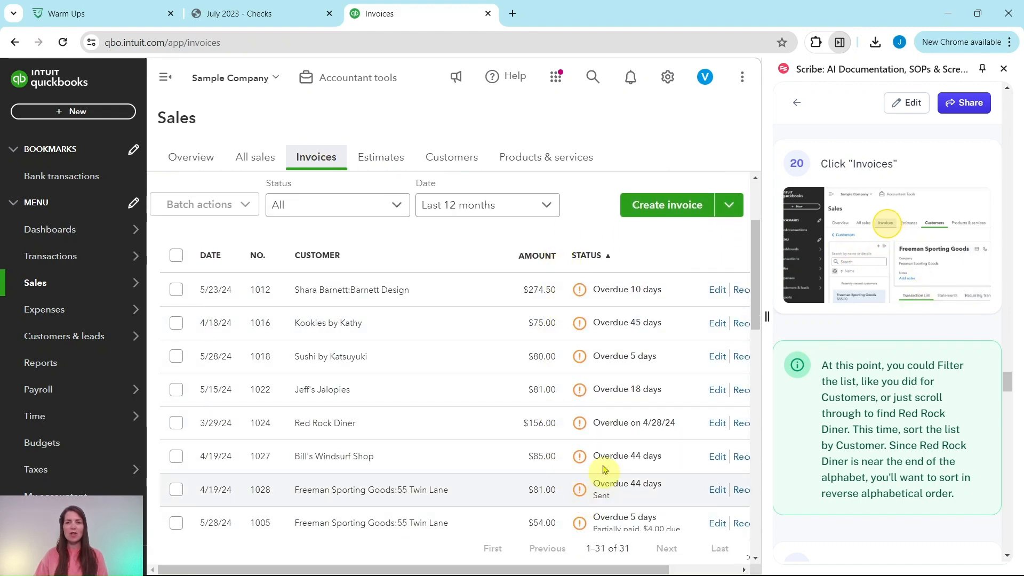
scroll(603, 424, down, 8)
scroll(606, 424, up, 10)
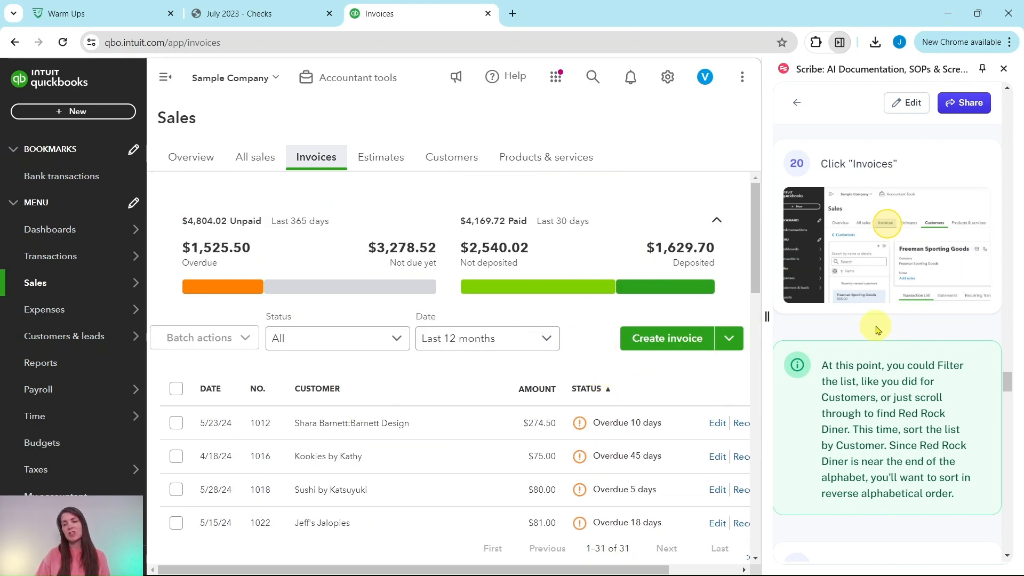
Read the guide's sorting instructions and sort the invoices list by customer in reverse alphabetical order (Z-A)
scroll(863, 324, down, 2)
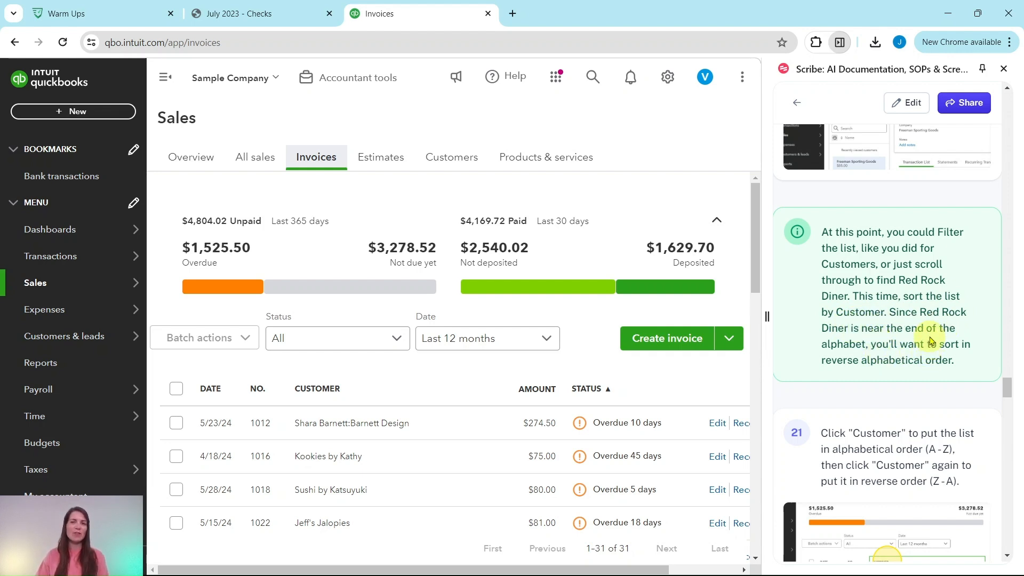
scroll(931, 341, down, 5)
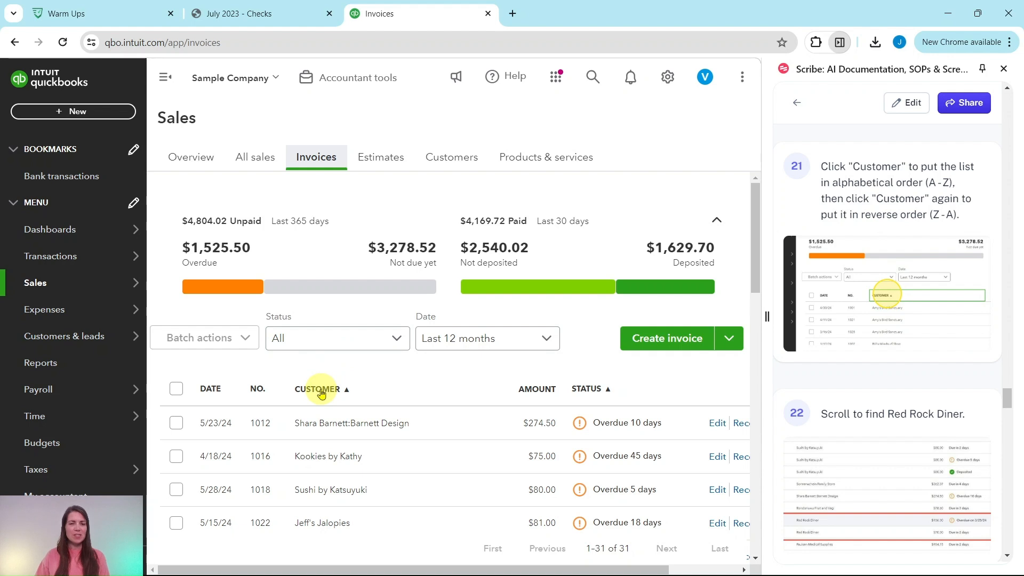
click(321, 390)
scroll(326, 384, down, 3)
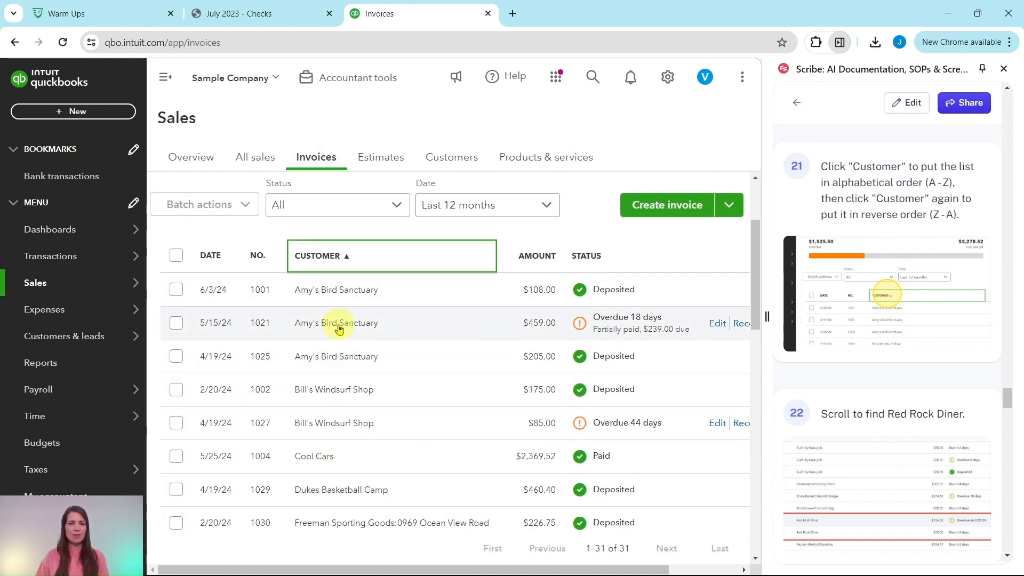
click(325, 260)
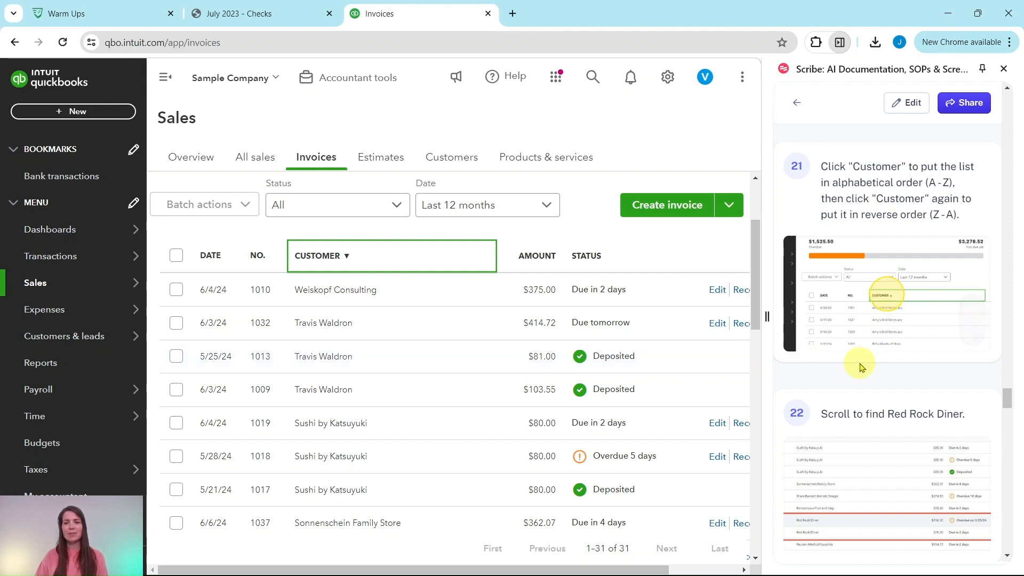
Find Red Rock Diner's $156.00 invoice 1024 in the sorted list and start receiving payment for it
scroll(857, 361, down, 6)
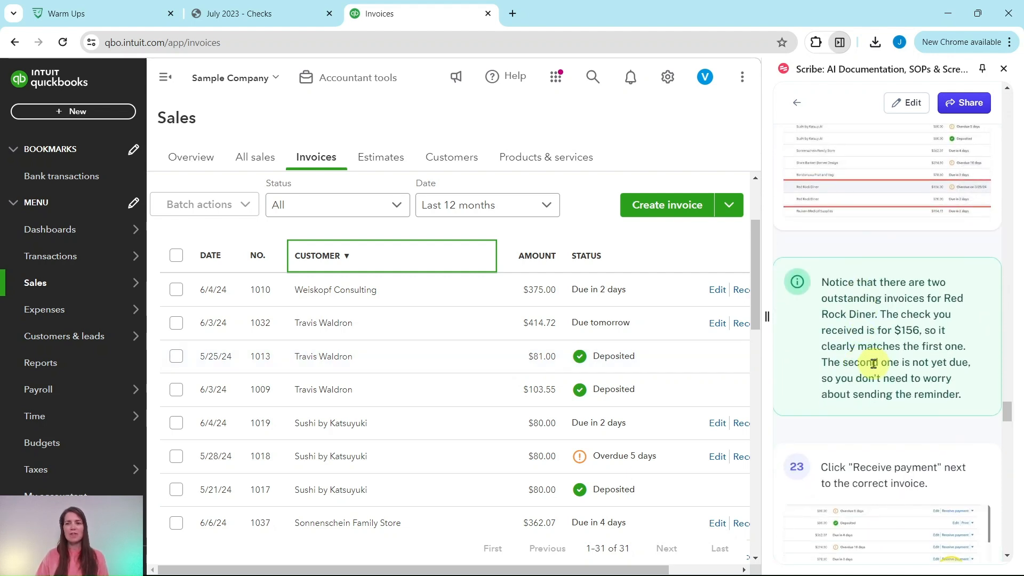
scroll(868, 365, down, 1)
scroll(400, 336, down, 5)
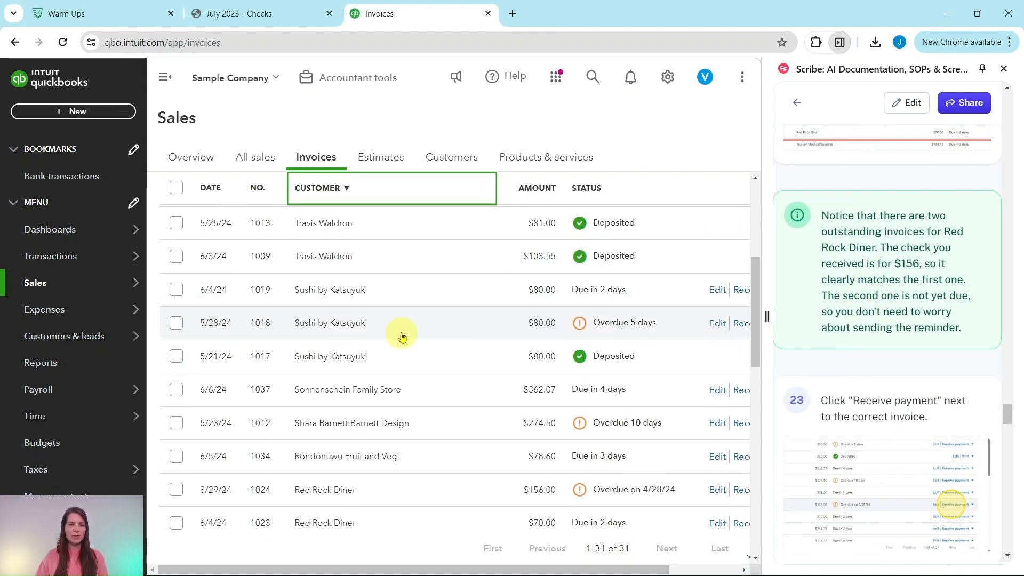
scroll(400, 335, down, 2)
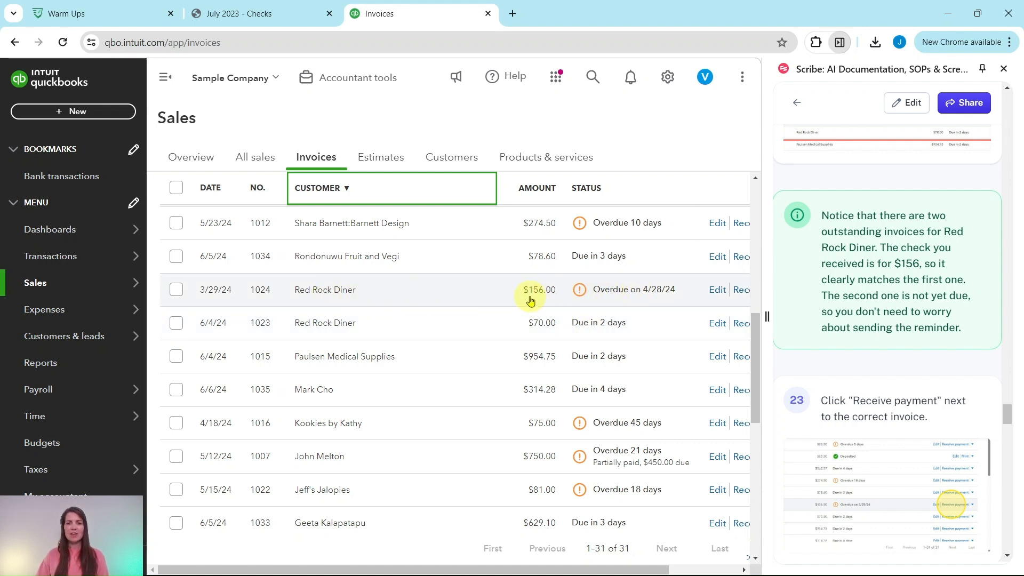
drag(638, 571, 732, 568)
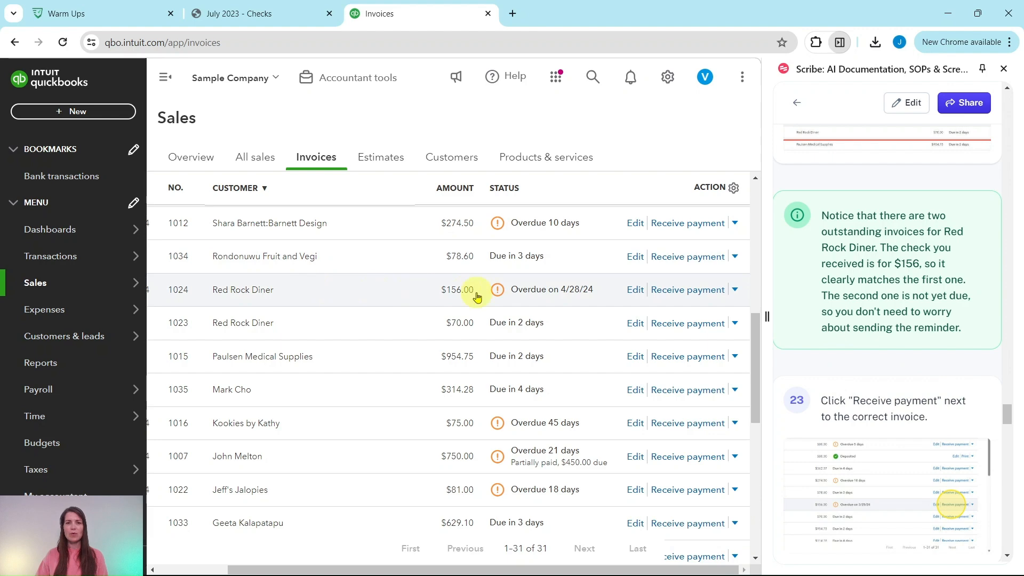
click(693, 295)
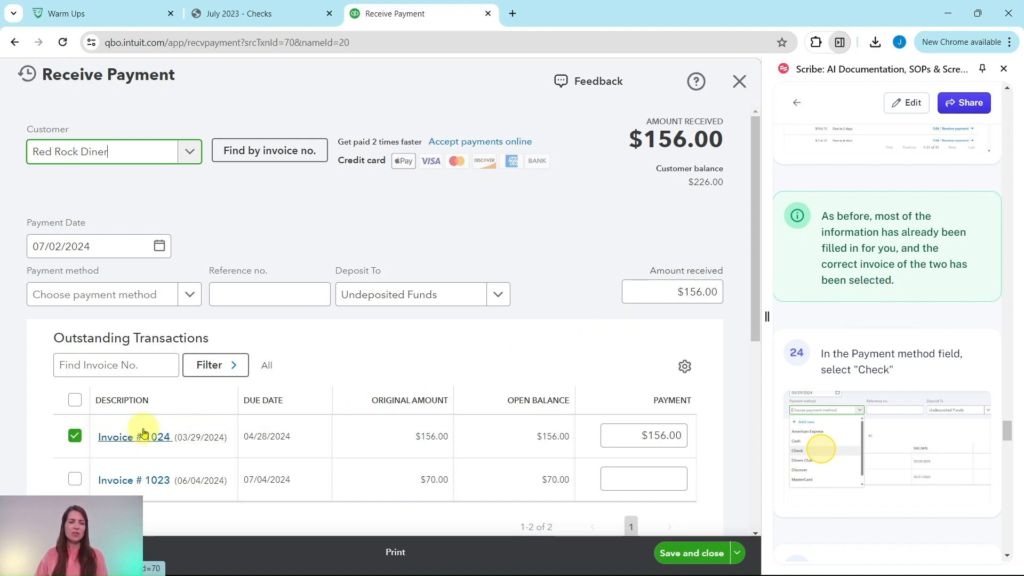
Review the prefilled Red Rock Diner payment and set its payment method to Check
scroll(142, 433, down, 1)
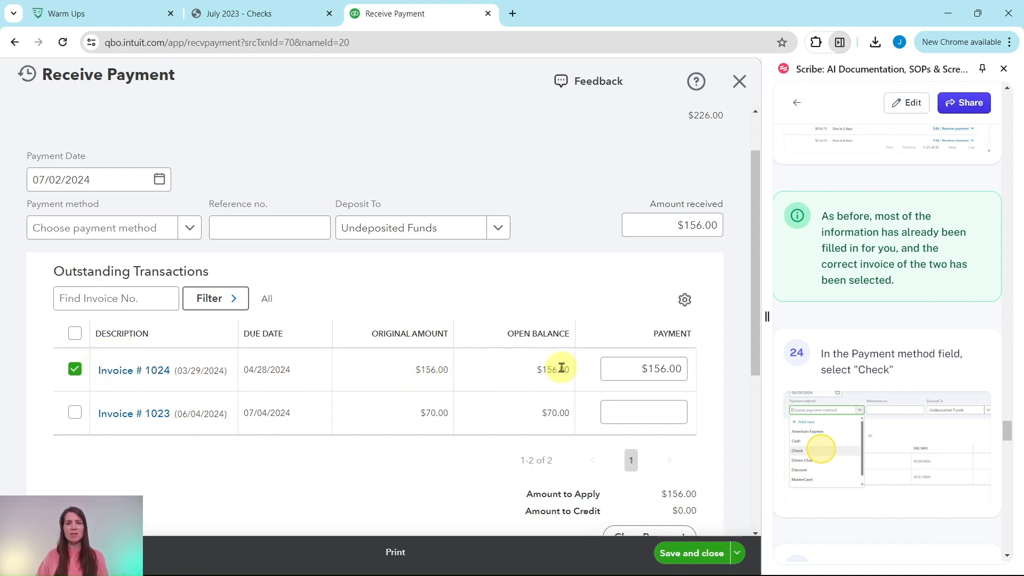
scroll(562, 366, up, 1)
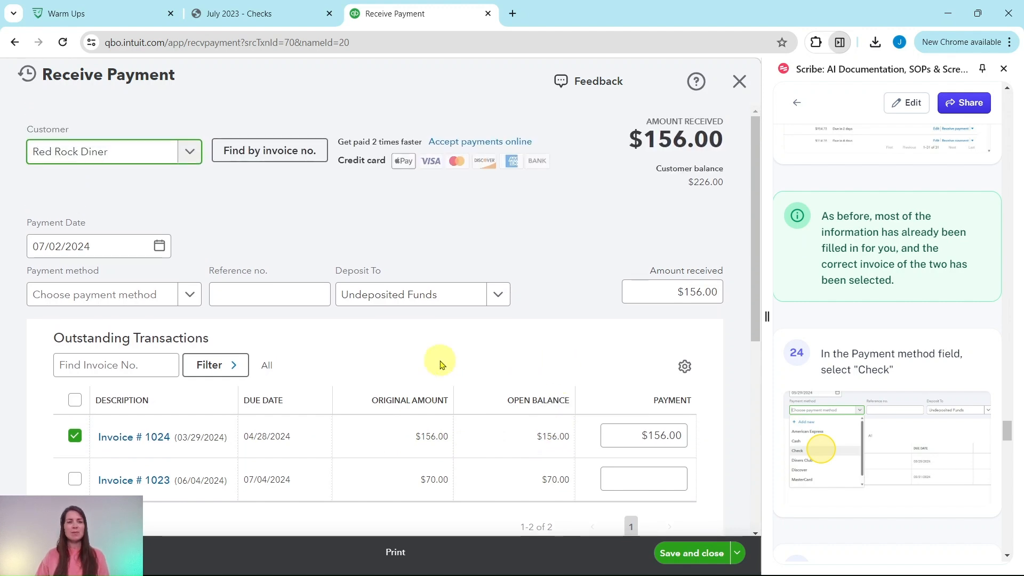
scroll(922, 375, down, 2)
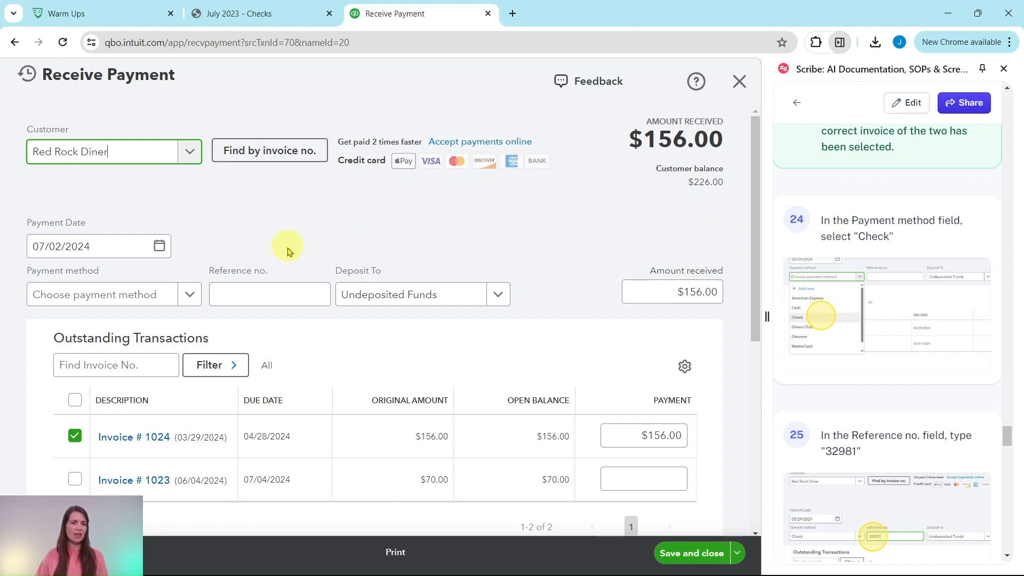
click(192, 300)
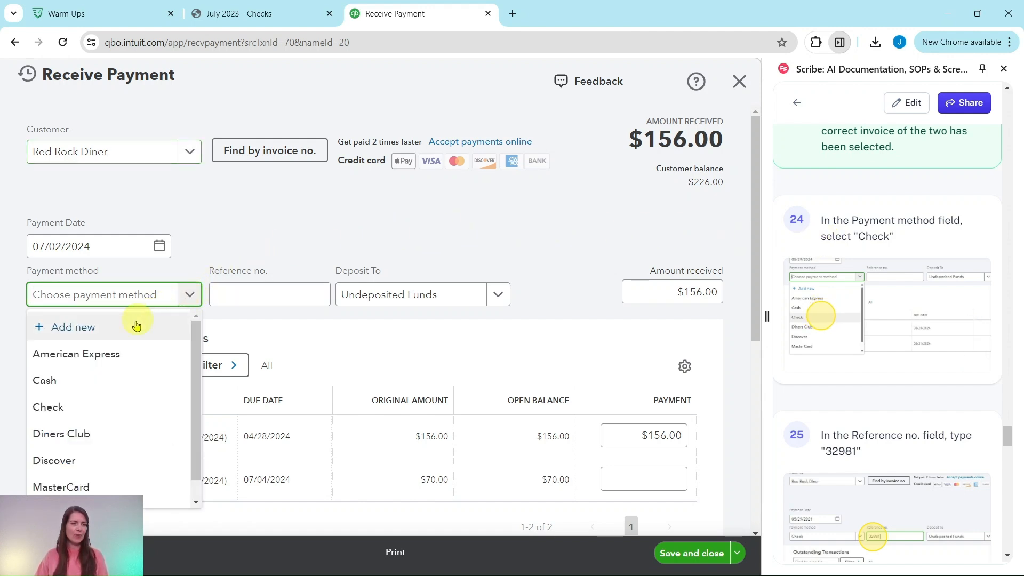
click(62, 413)
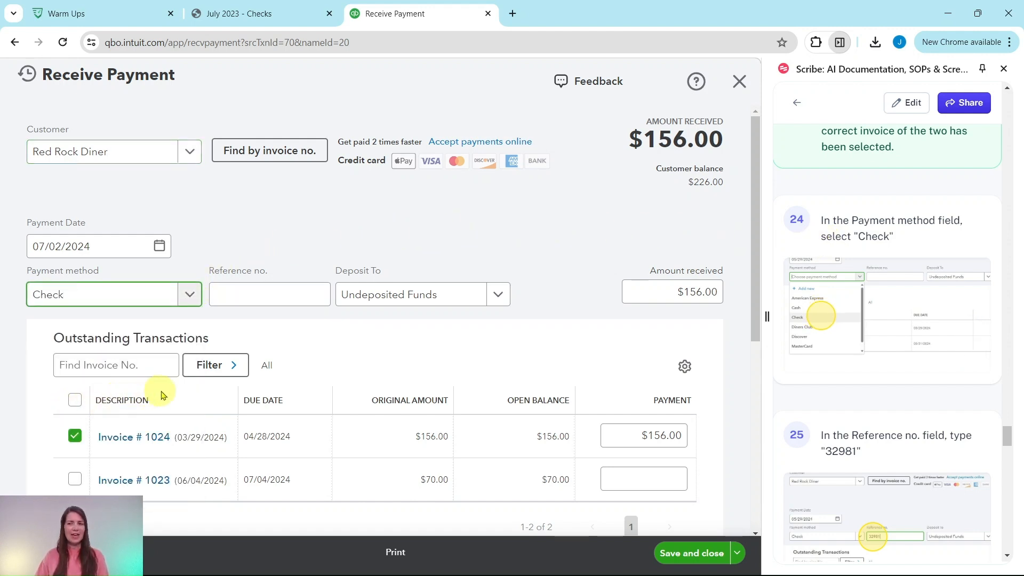
Look up the check number on Red Rock Diner's check in the PDF and enter 32981 as the payment's reference number
scroll(863, 371, down, 1)
scroll(864, 371, down, 3)
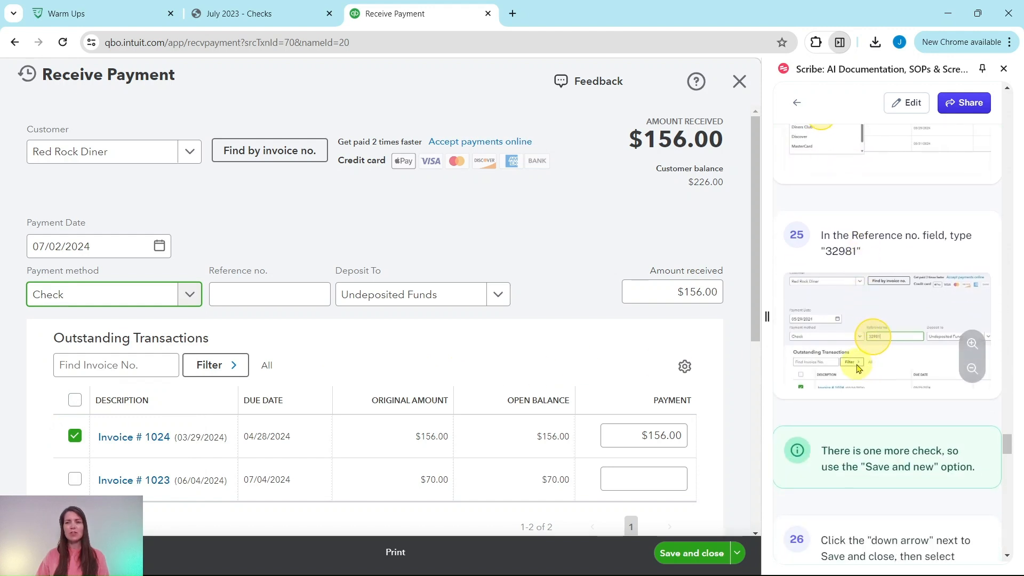
click(259, 13)
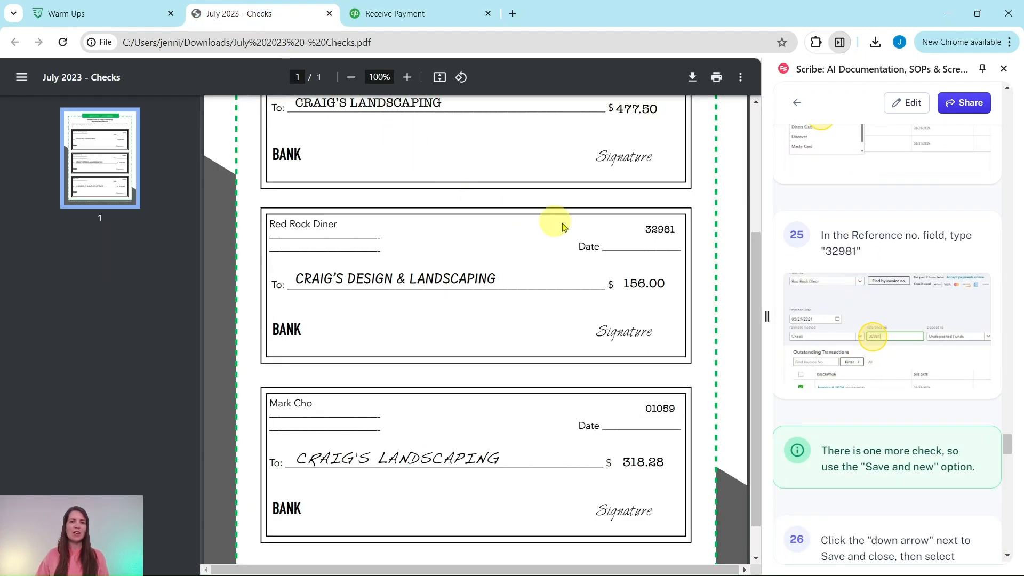
click(412, 16)
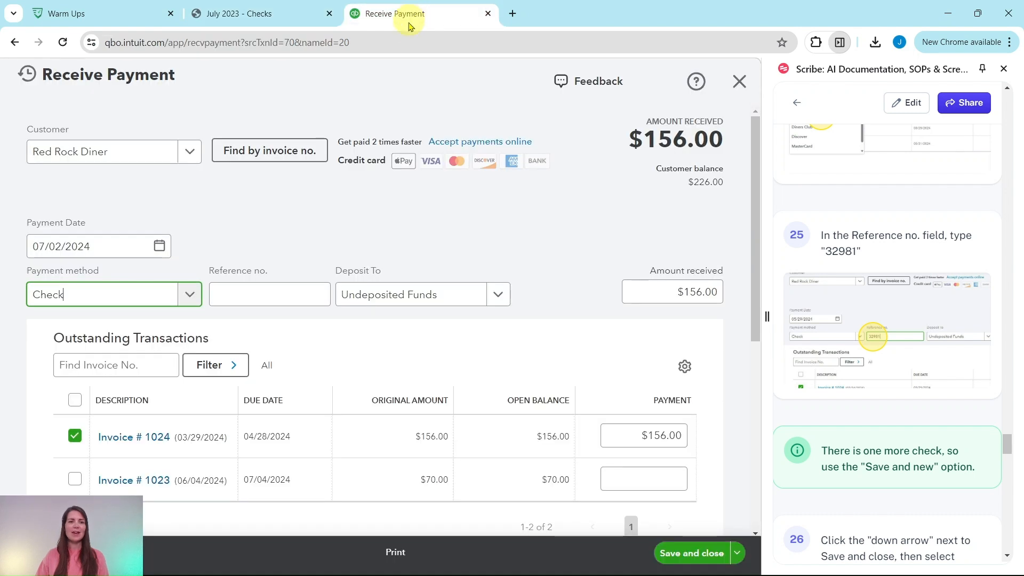
click(245, 292)
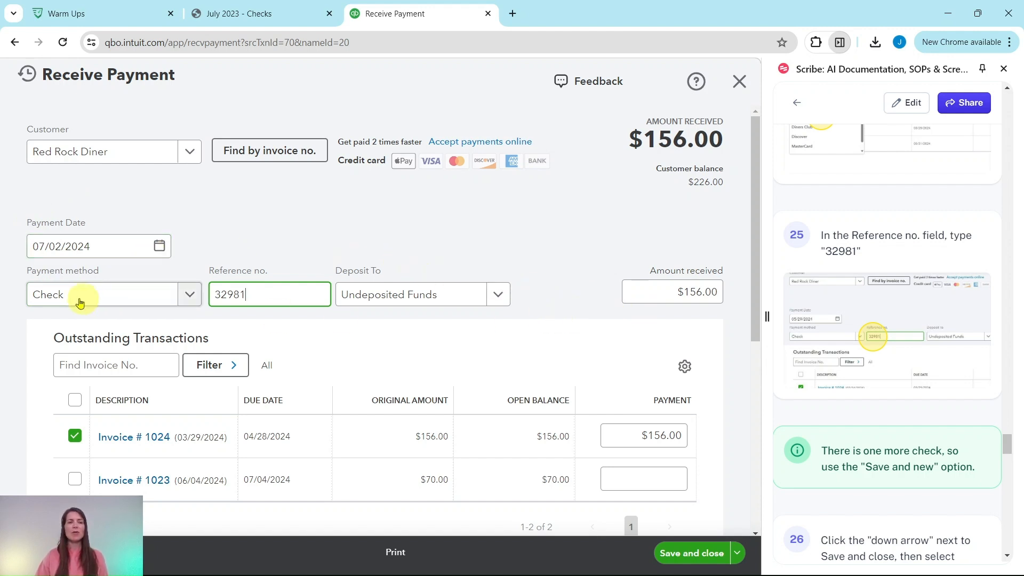
Review the Red Rock Diner payment against invoice 1024 and save it, starting a new payment
scroll(550, 301, down, 3)
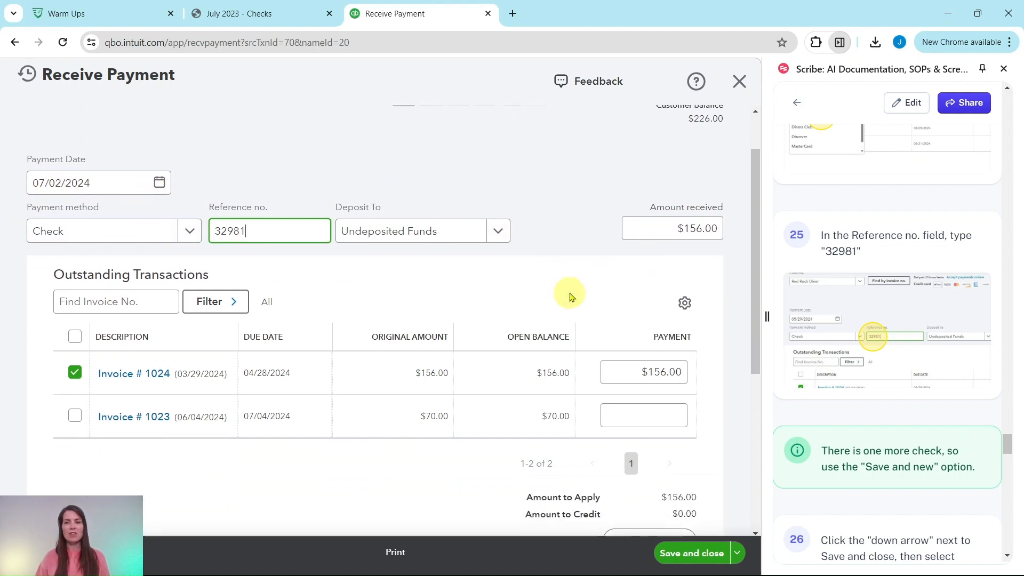
scroll(869, 304, down, 2)
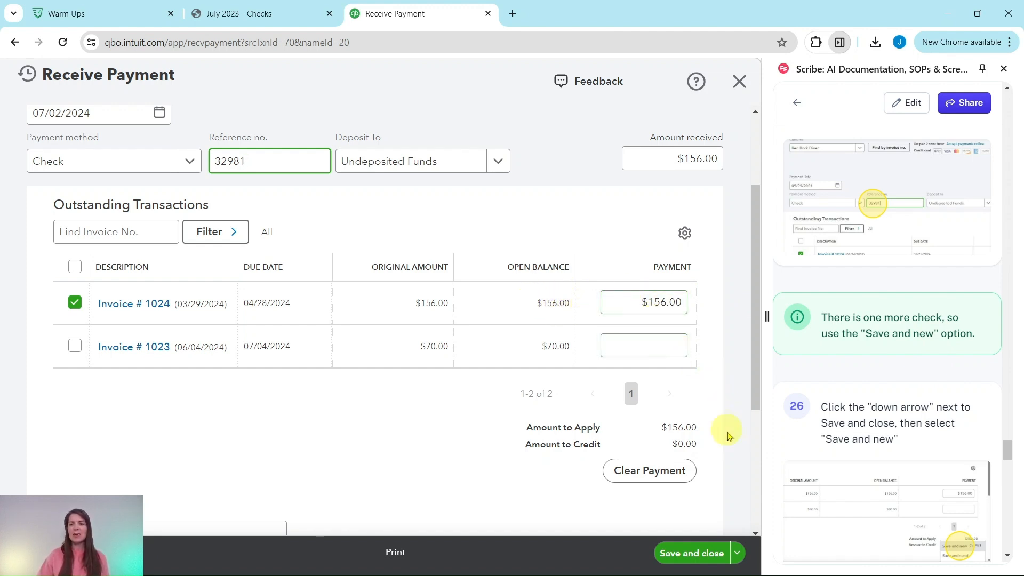
click(739, 555)
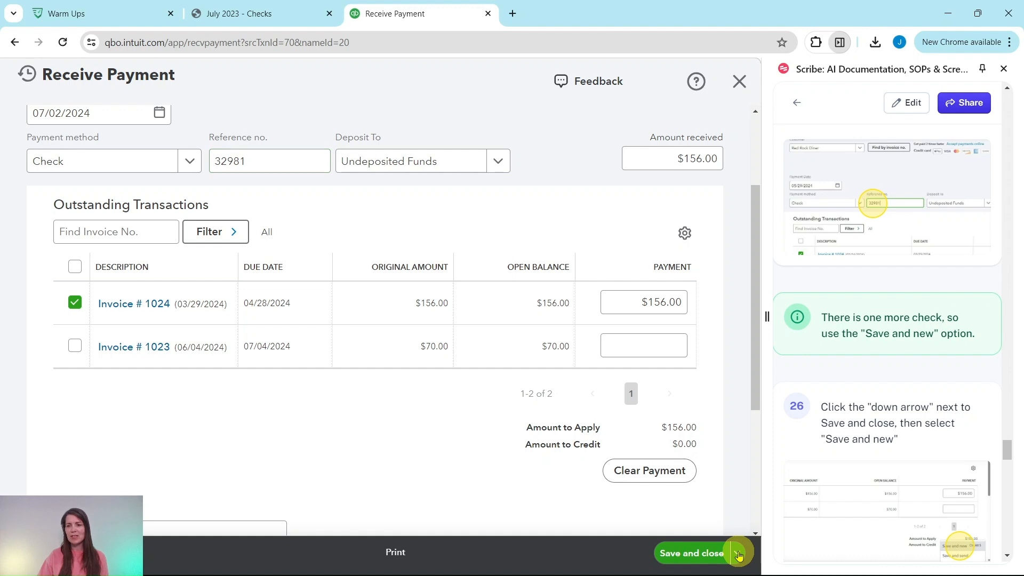
click(740, 555)
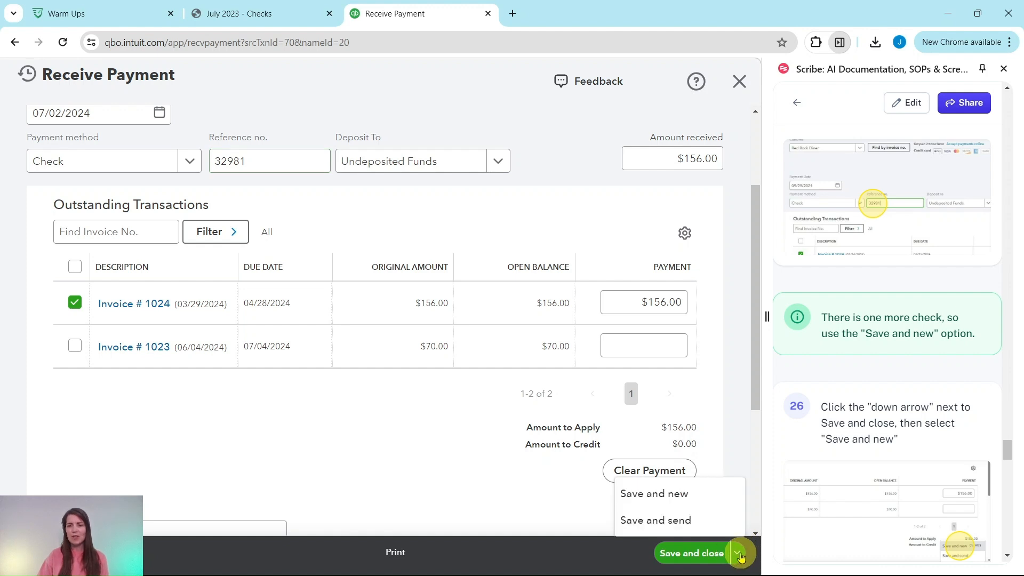
click(651, 495)
Consult the guide and the last check in the PDF, then select that check's payer as the new payment's customer
scroll(820, 459, down, 2)
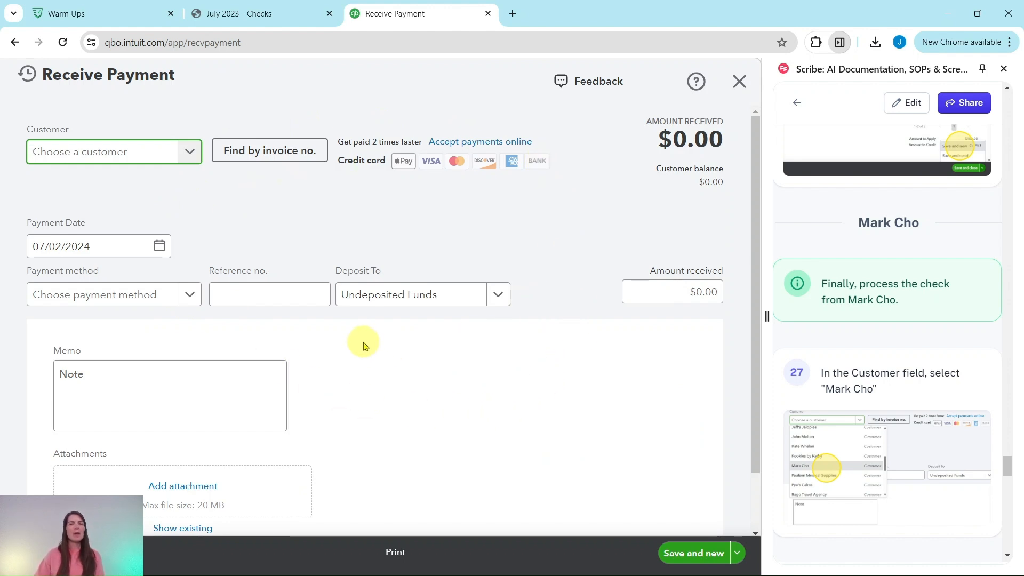
scroll(864, 292, down, 1)
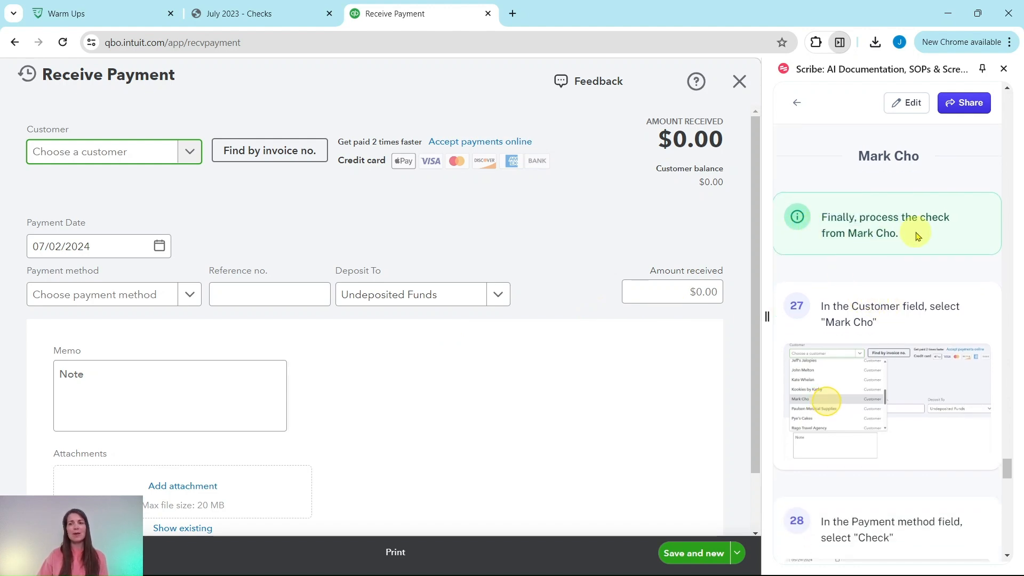
click(261, 13)
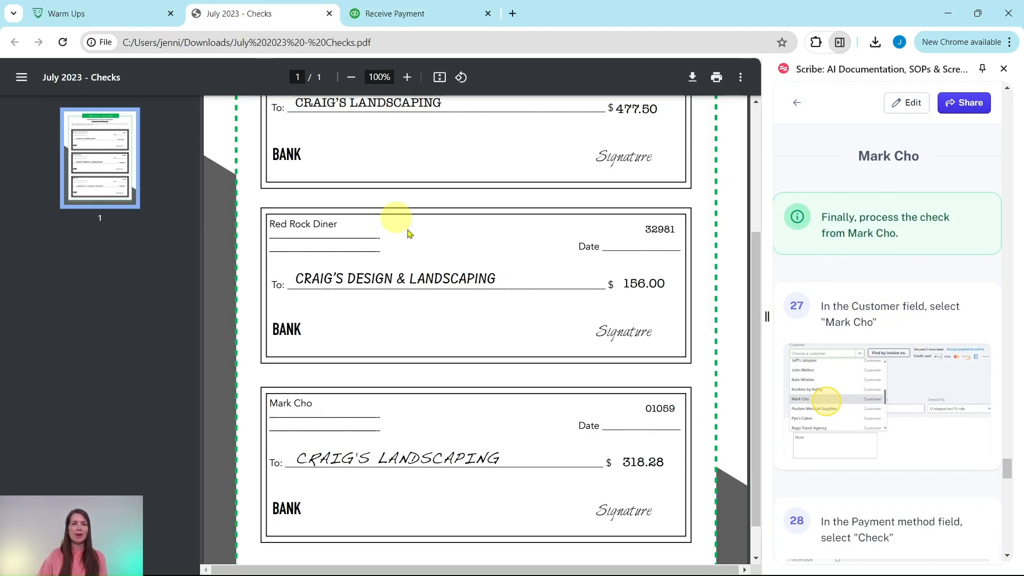
scroll(464, 300, down, 2)
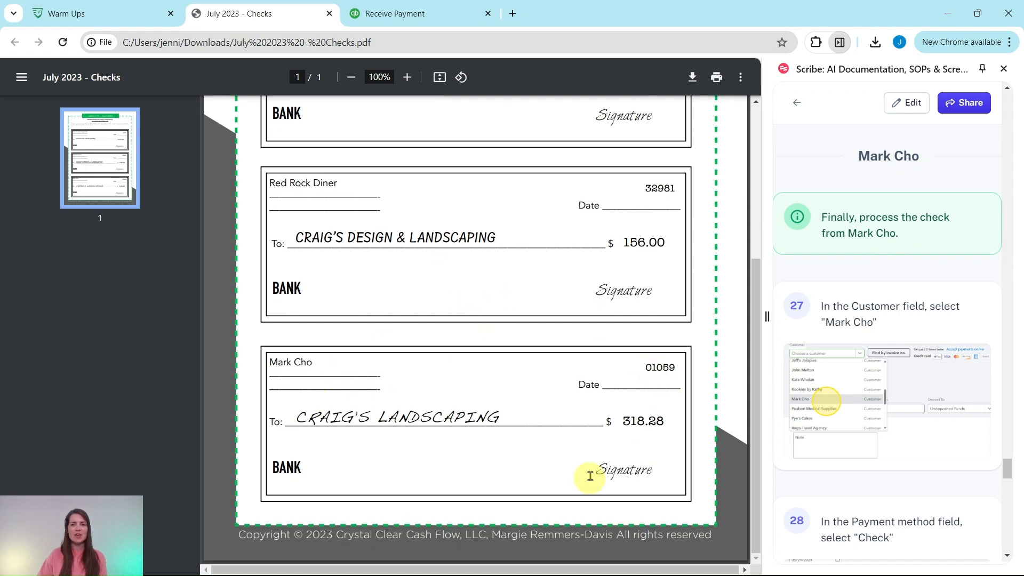
click(393, 13)
scroll(866, 276, down, 3)
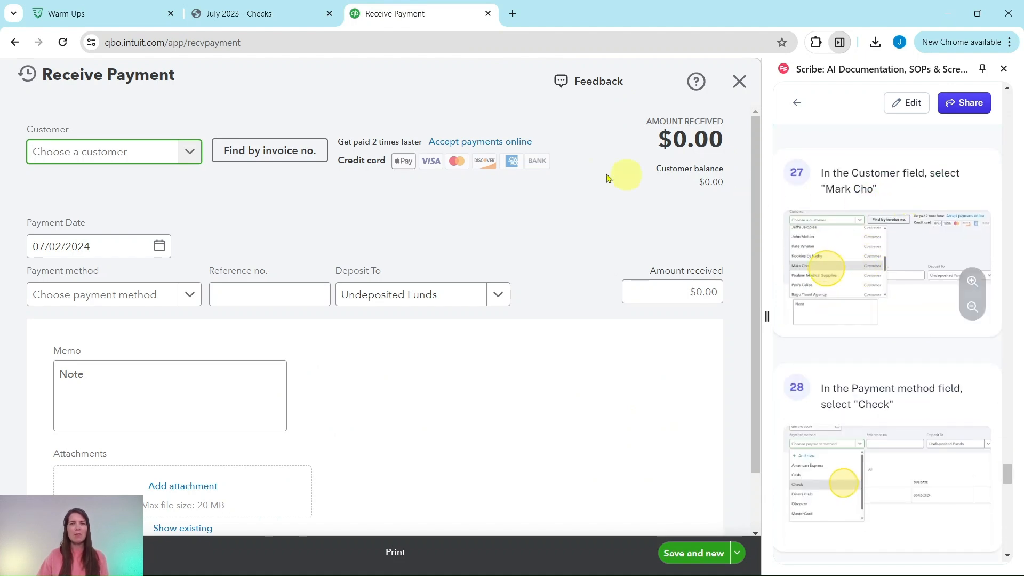
click(192, 157)
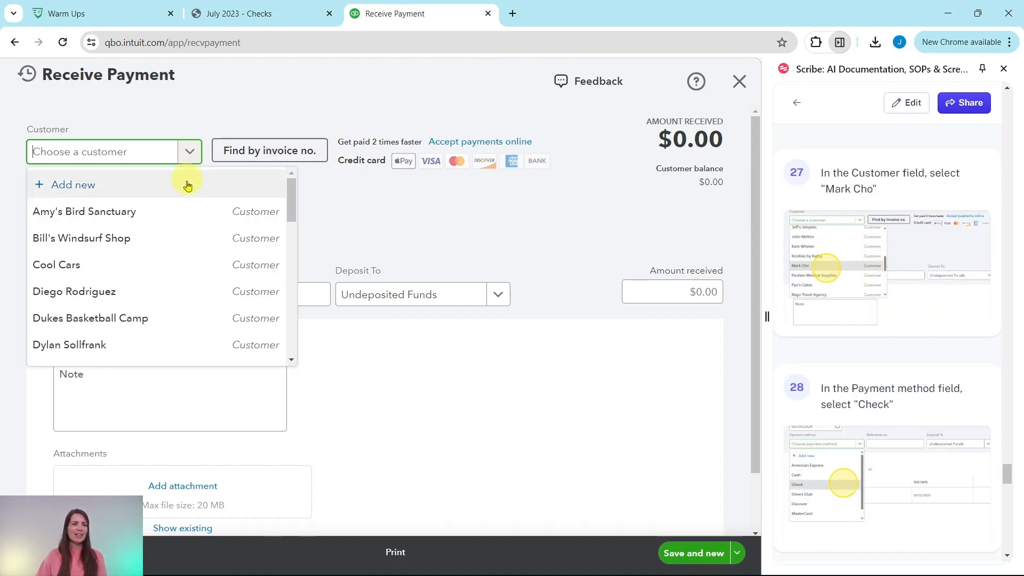
scroll(183, 217, down, 5)
scroll(183, 217, down, 2)
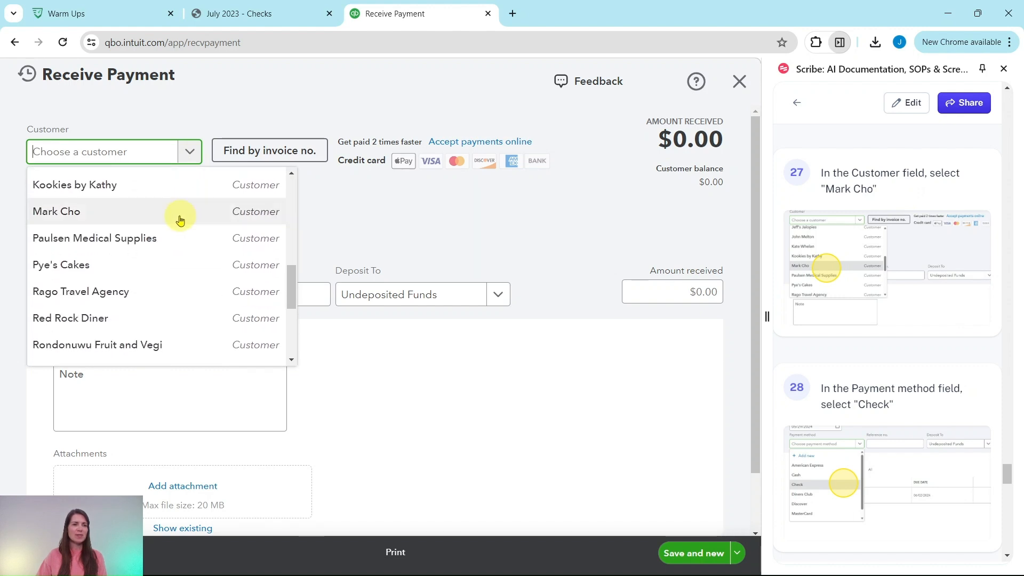
click(55, 217)
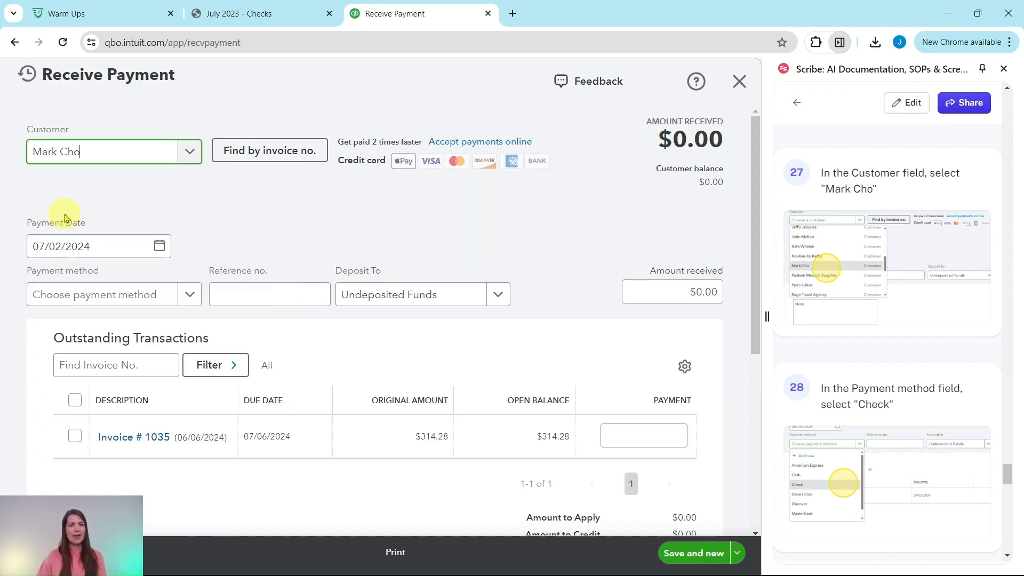
Set the payment method to Check and enter the last check's number, 01059, as the reference number
scroll(901, 267, down, 4)
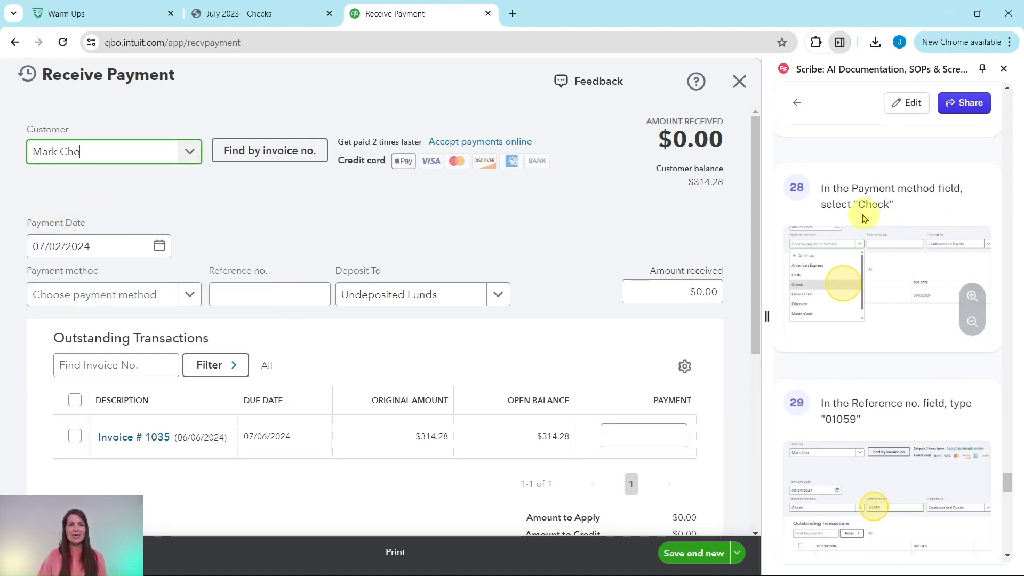
click(186, 295)
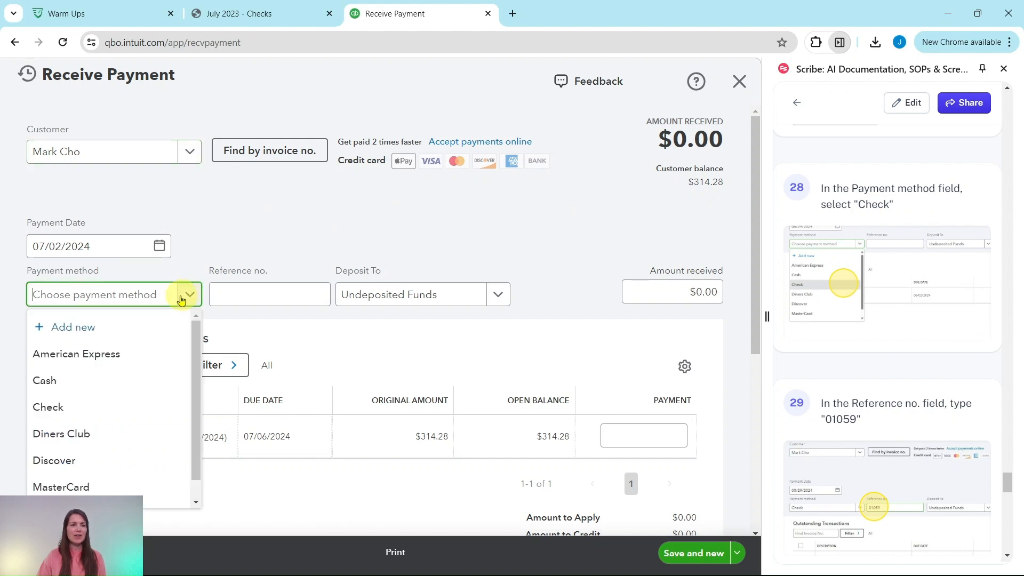
click(60, 408)
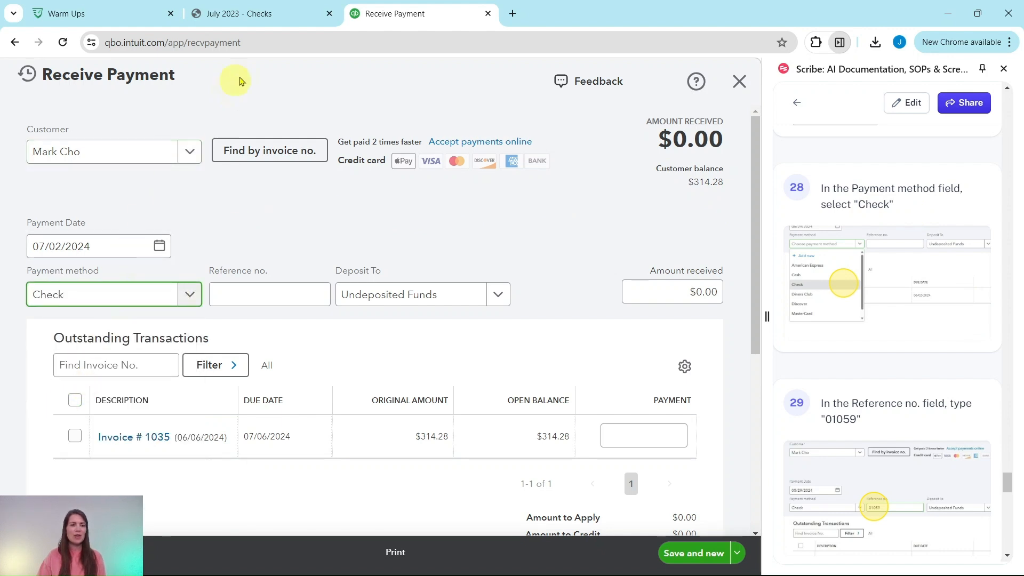
click(285, 16)
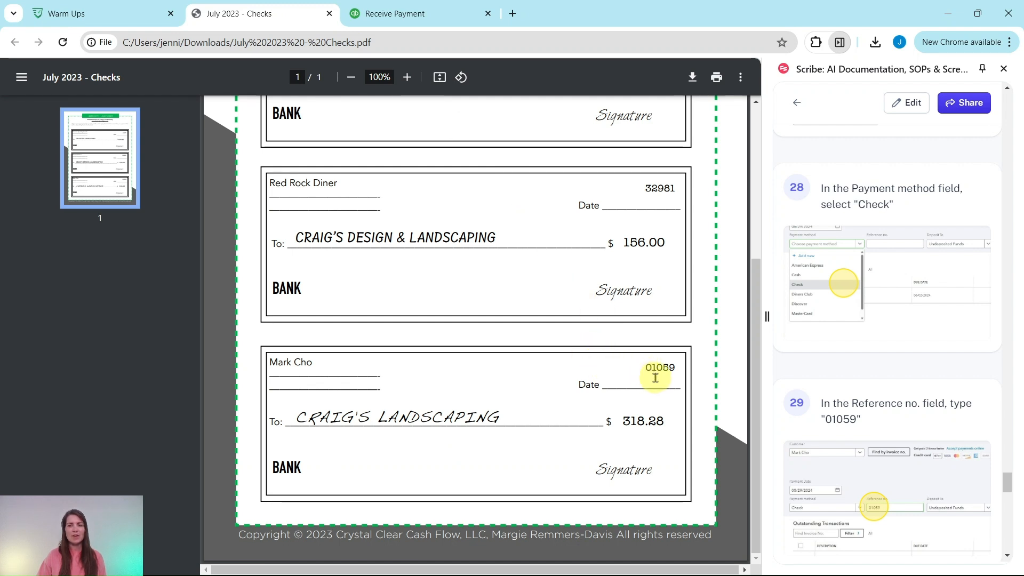
click(382, 15)
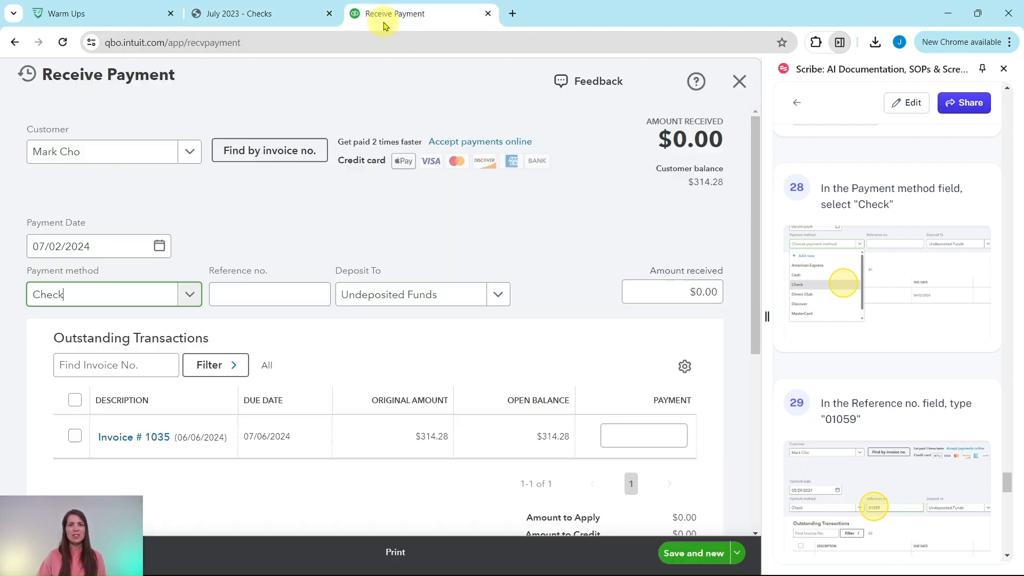
click(315, 292)
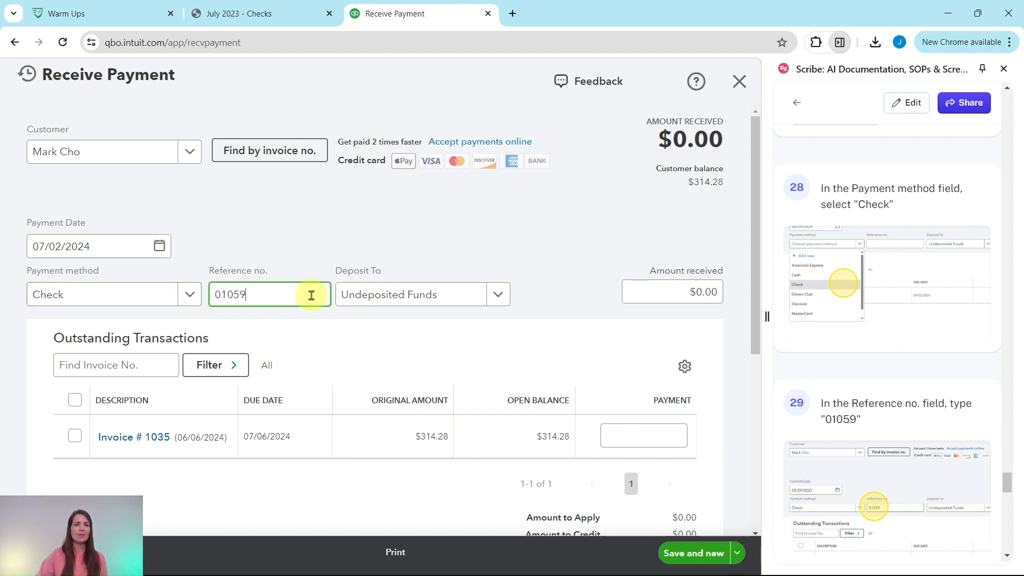
text(01059)
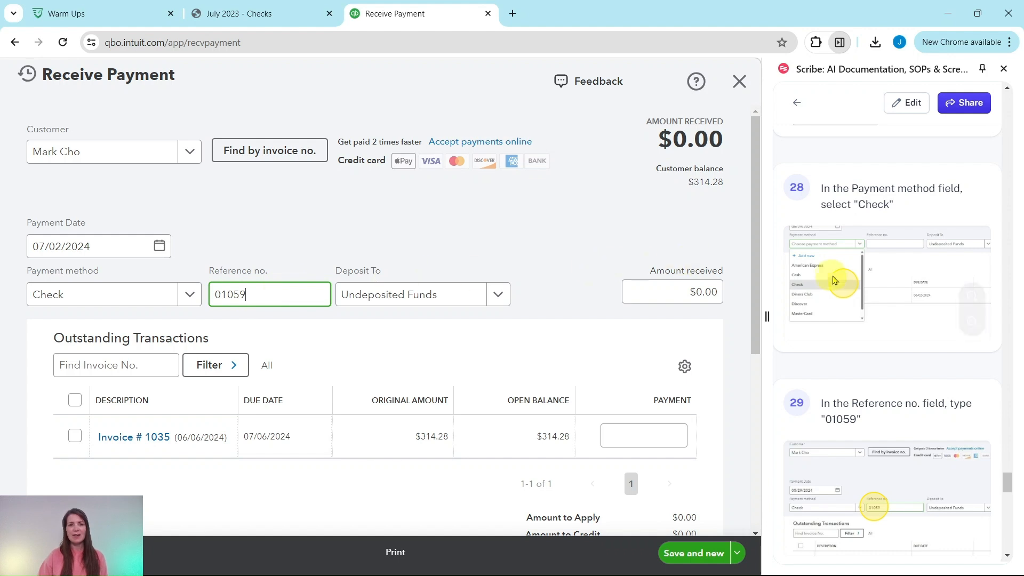
Read the guide's notes on Undeposited Funds and handling the overpayment, and compare them with the amount on the last check
scroll(898, 283, down, 10)
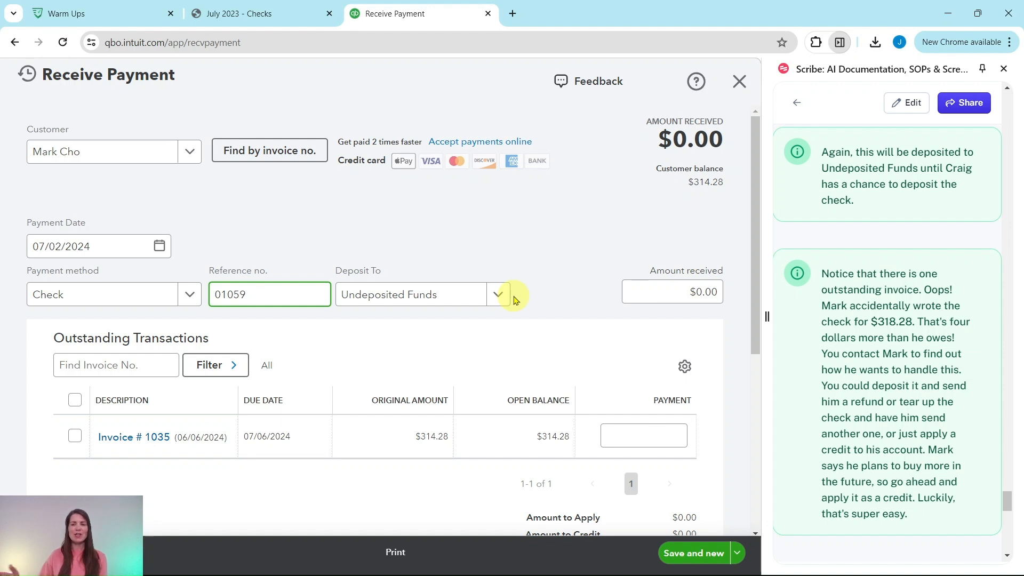
scroll(874, 270, down, 3)
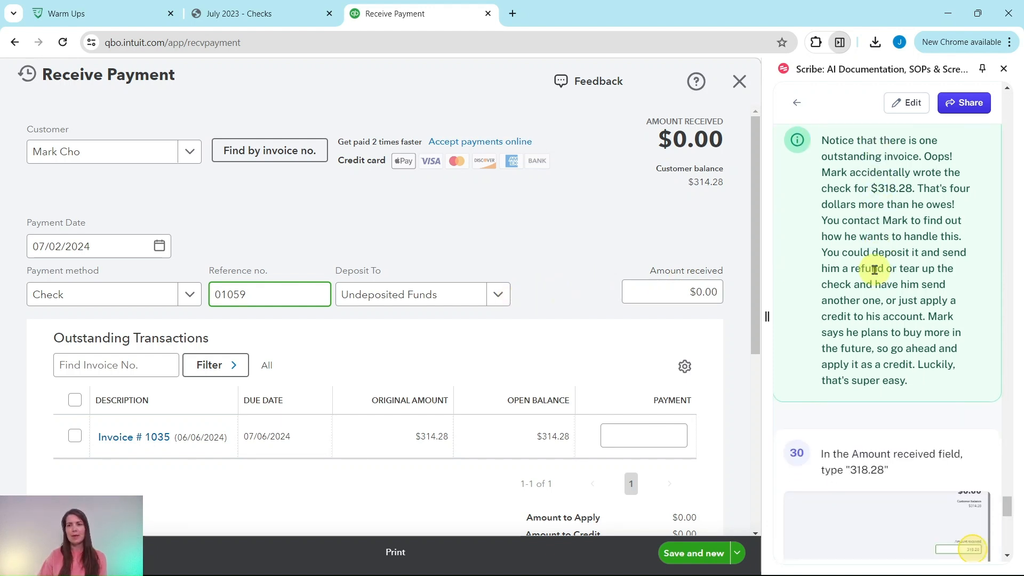
scroll(870, 268, up, 1)
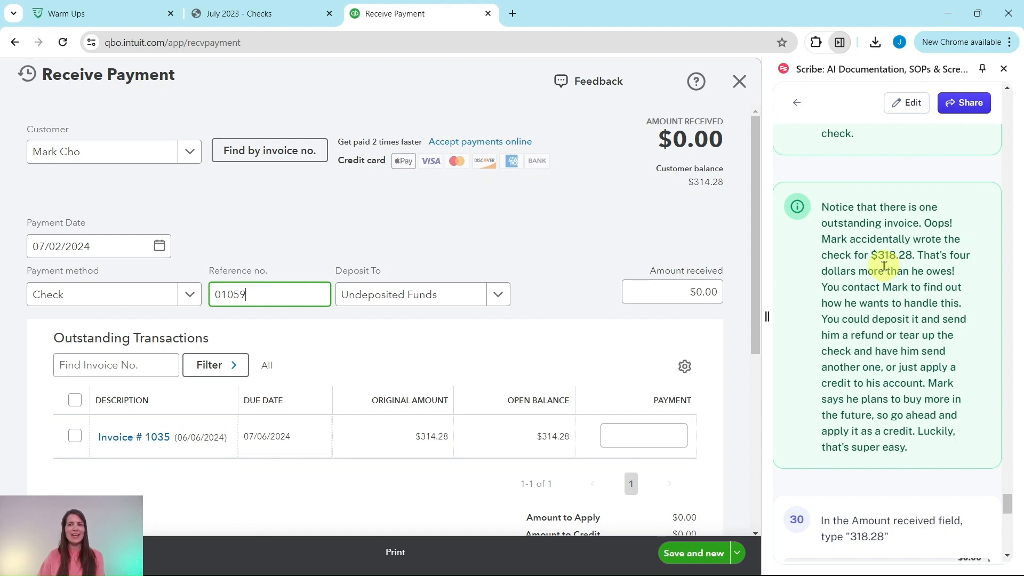
click(231, 11)
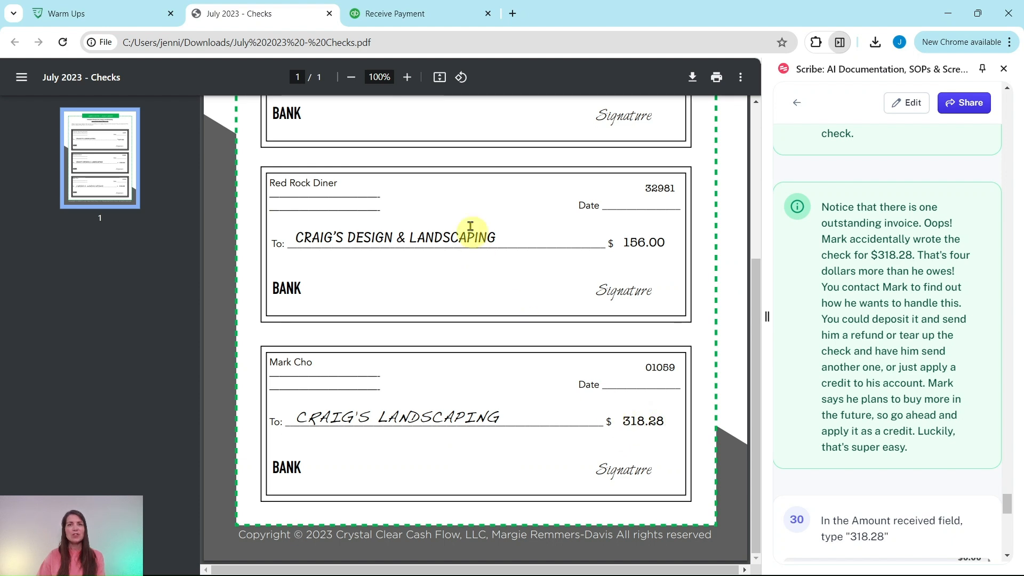
click(407, 21)
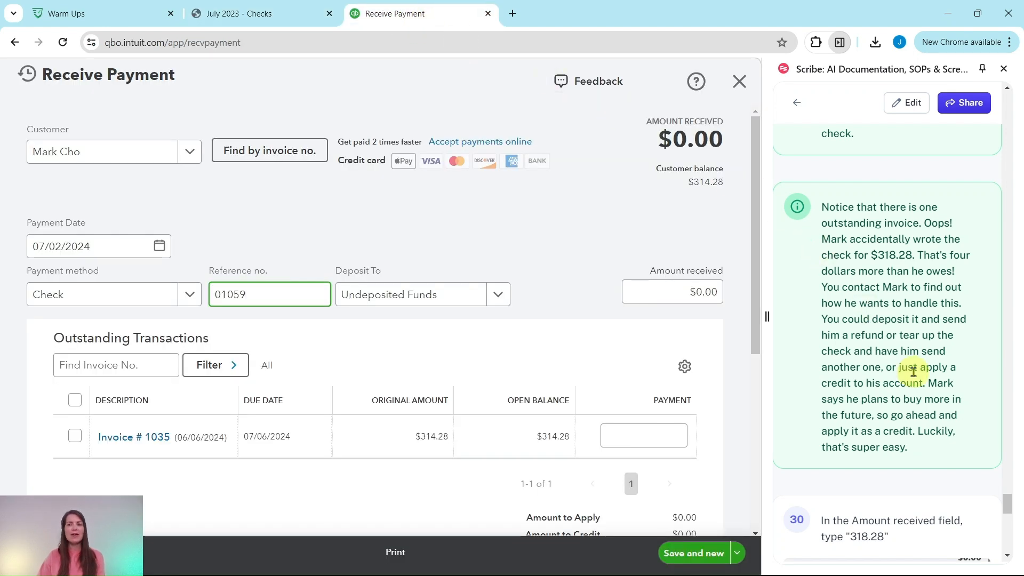
scroll(915, 365, down, 3)
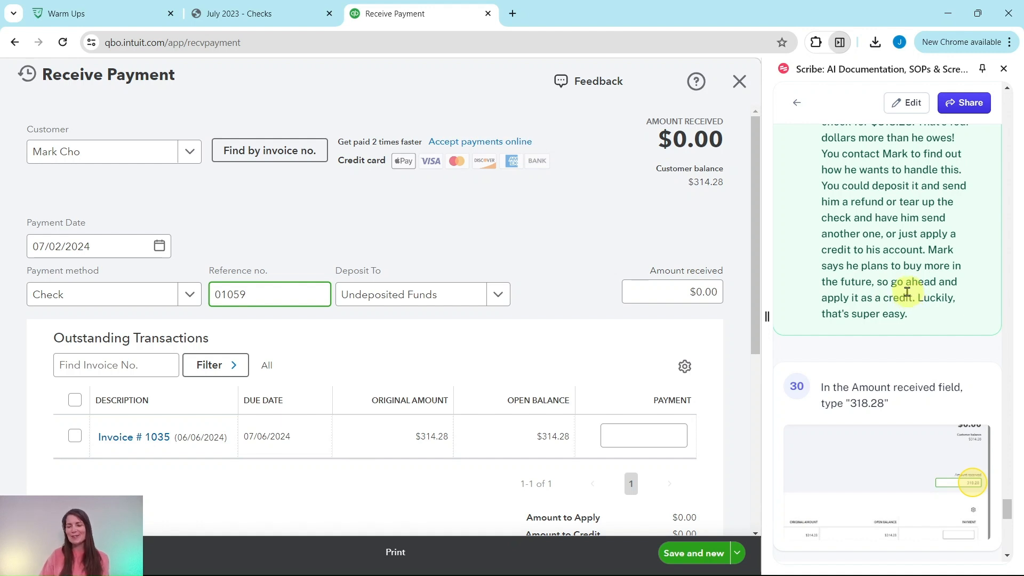
scroll(907, 292, down, 4)
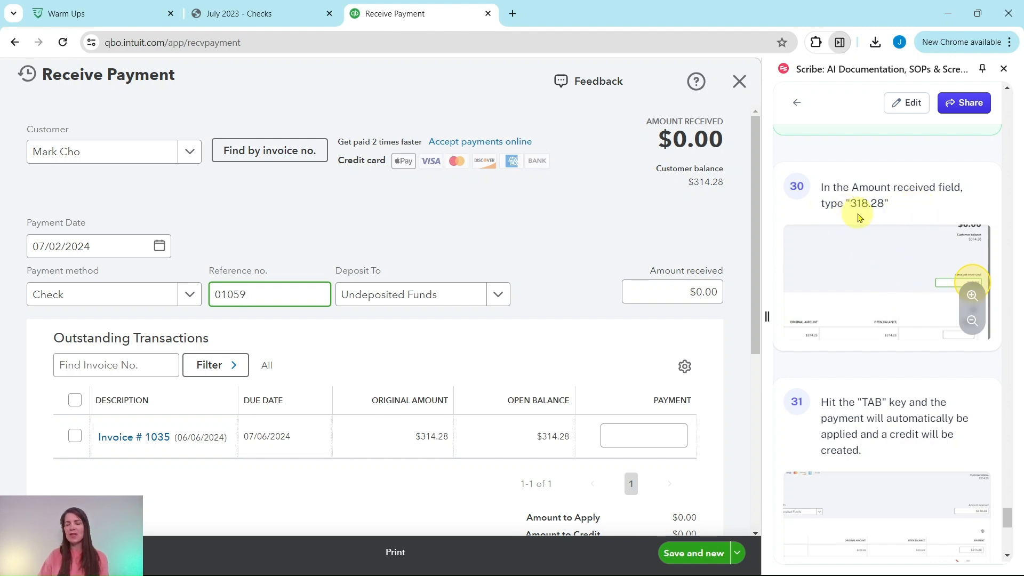
Enter the last check's amount, 318.28, as the amount received so that it is applied to invoice 1035
click(285, 19)
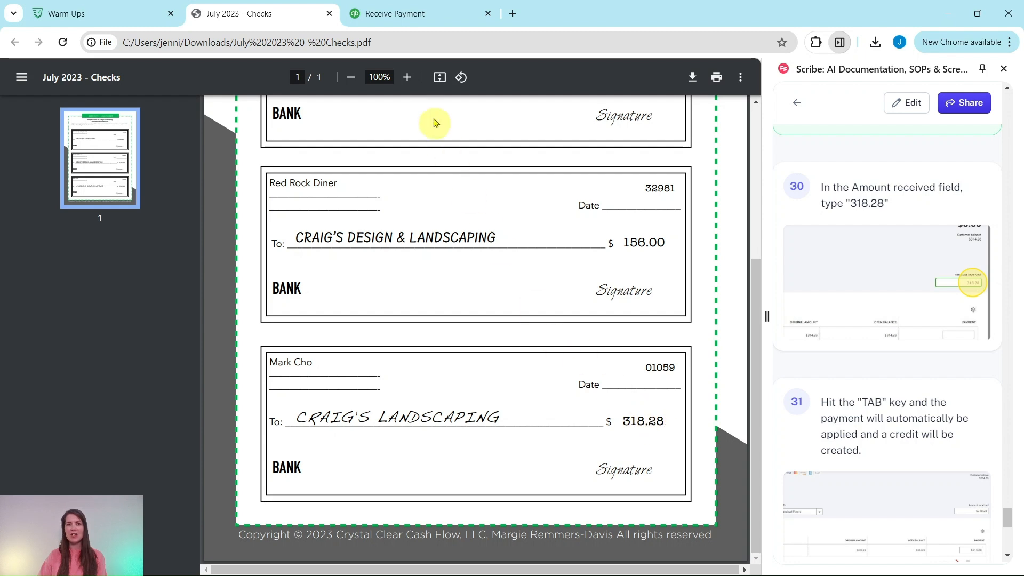
click(411, 15)
click(692, 292)
text(318.28)
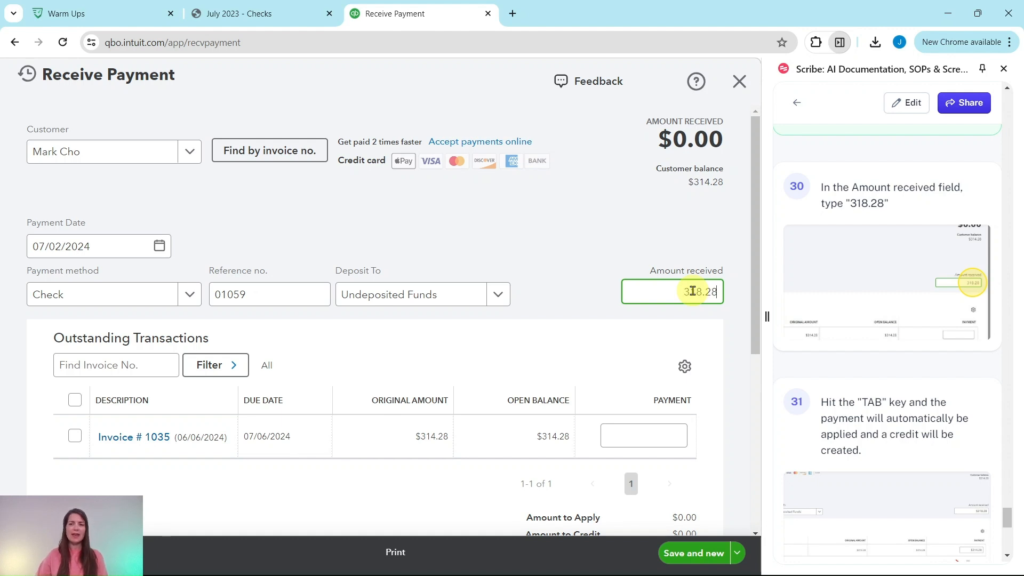
key(Tab)
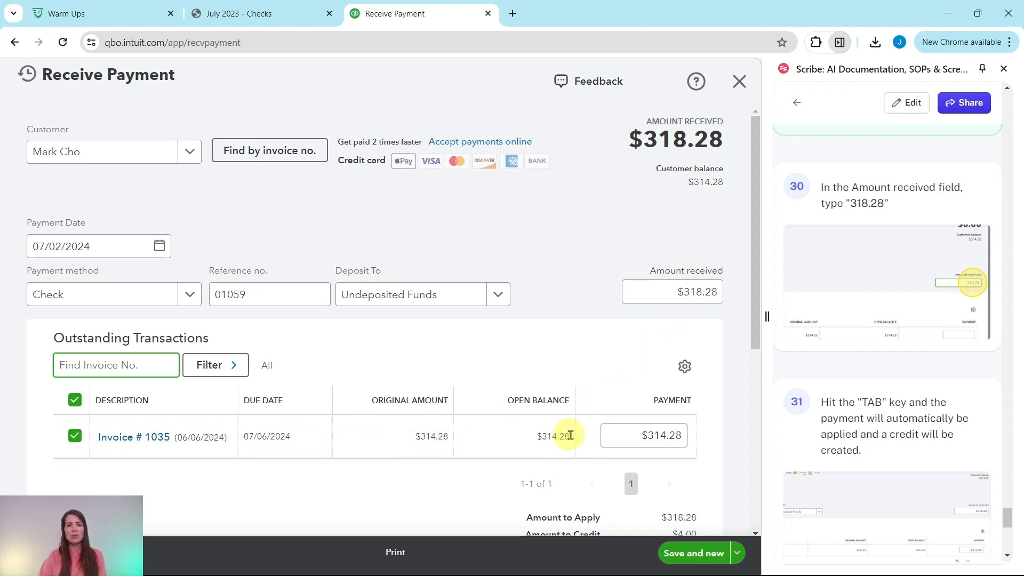
Review the amount to apply and the credit for invoice 1035's payment, then save and close the payment
scroll(885, 426, down, 5)
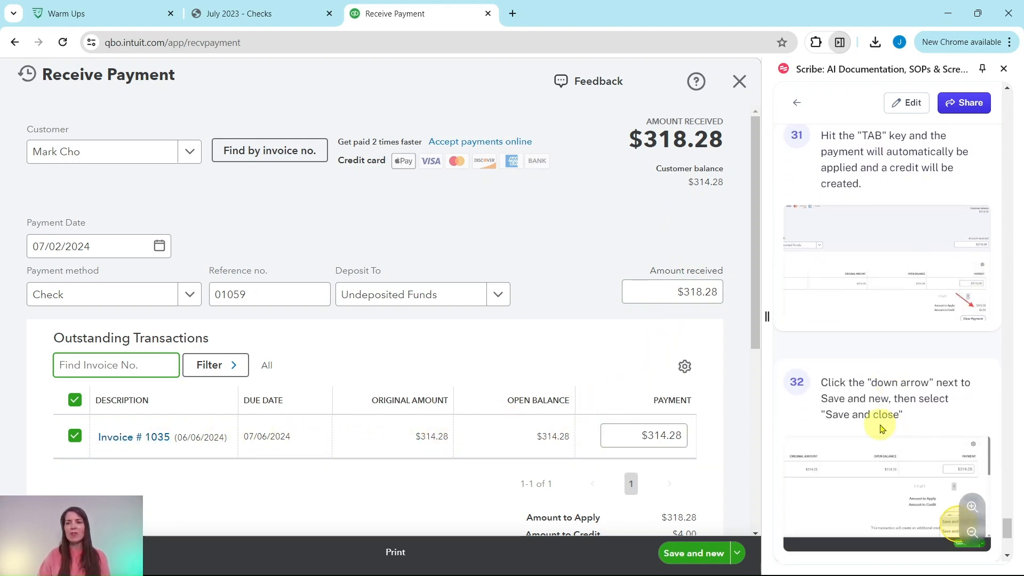
scroll(671, 397, down, 4)
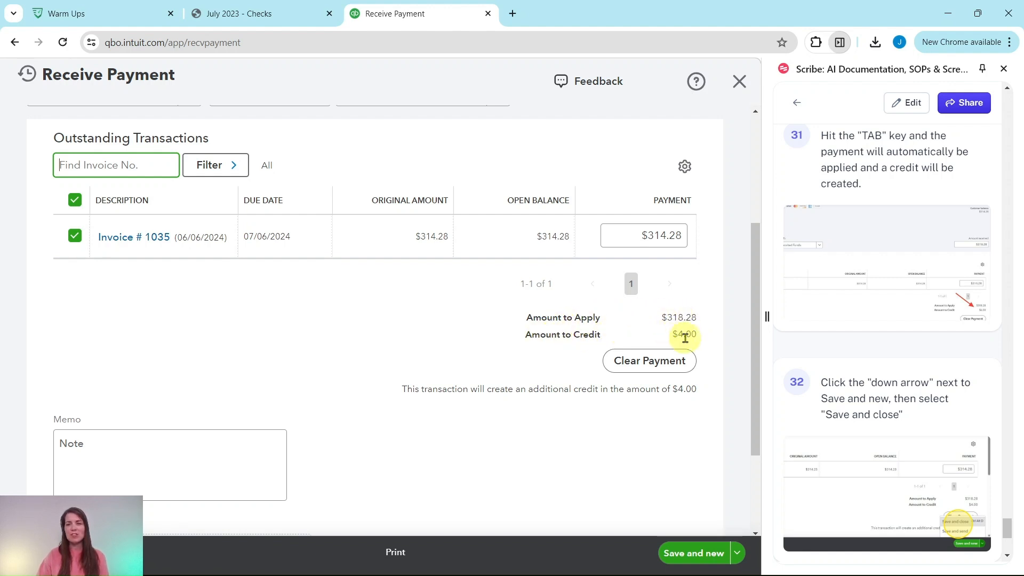
scroll(685, 301, up, 3)
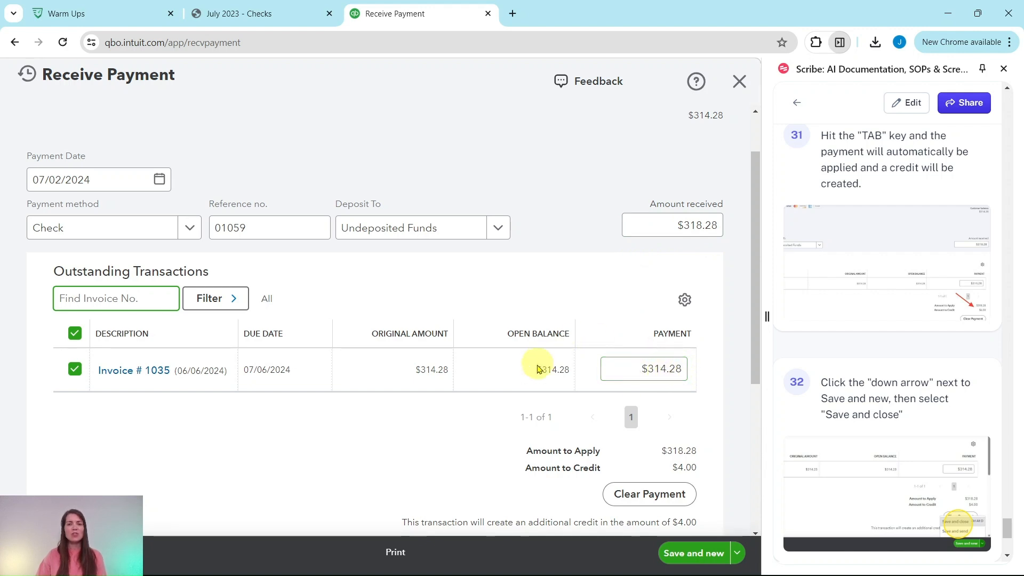
scroll(662, 388, down, 1)
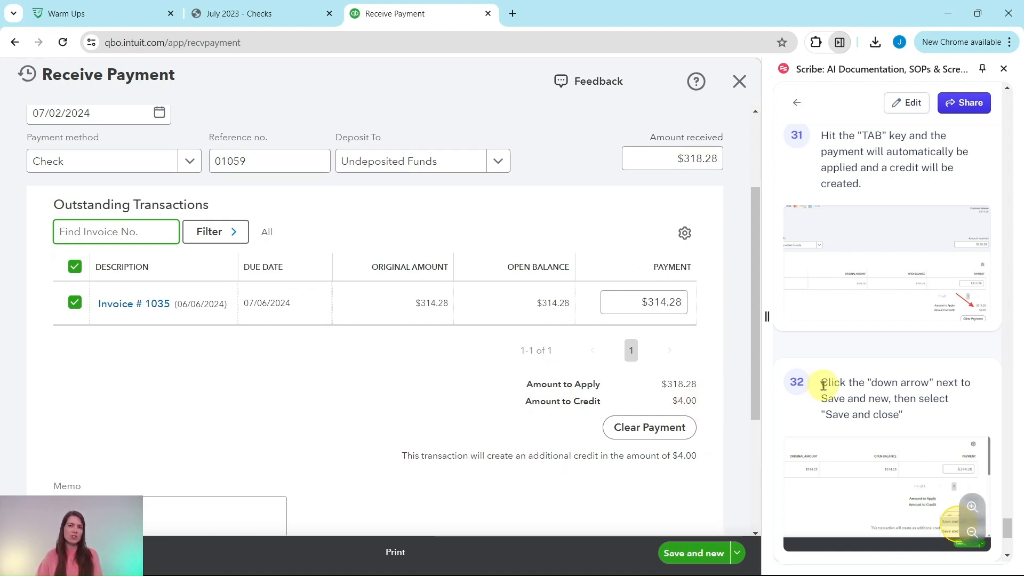
scroll(824, 385, down, 3)
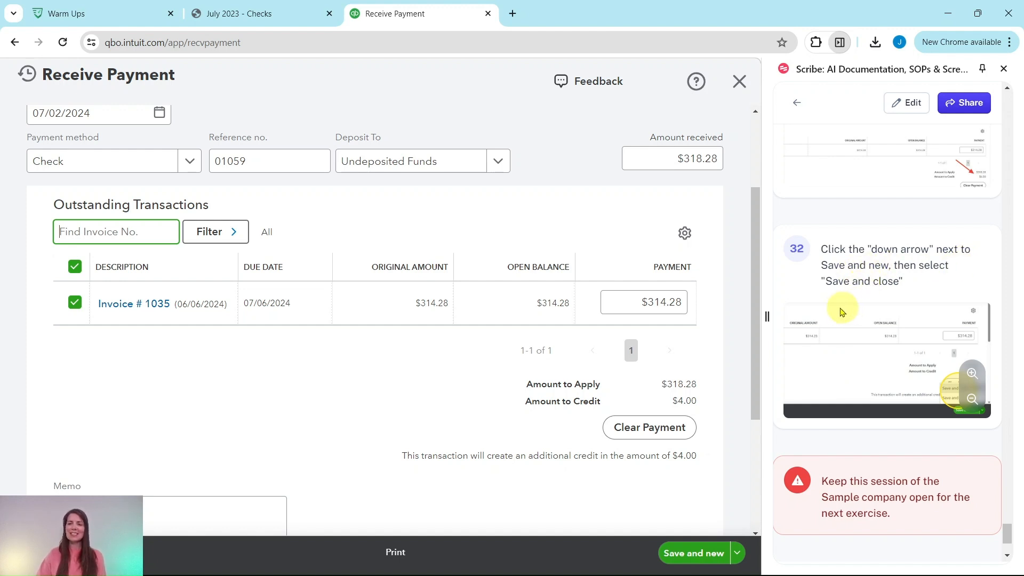
click(737, 553)
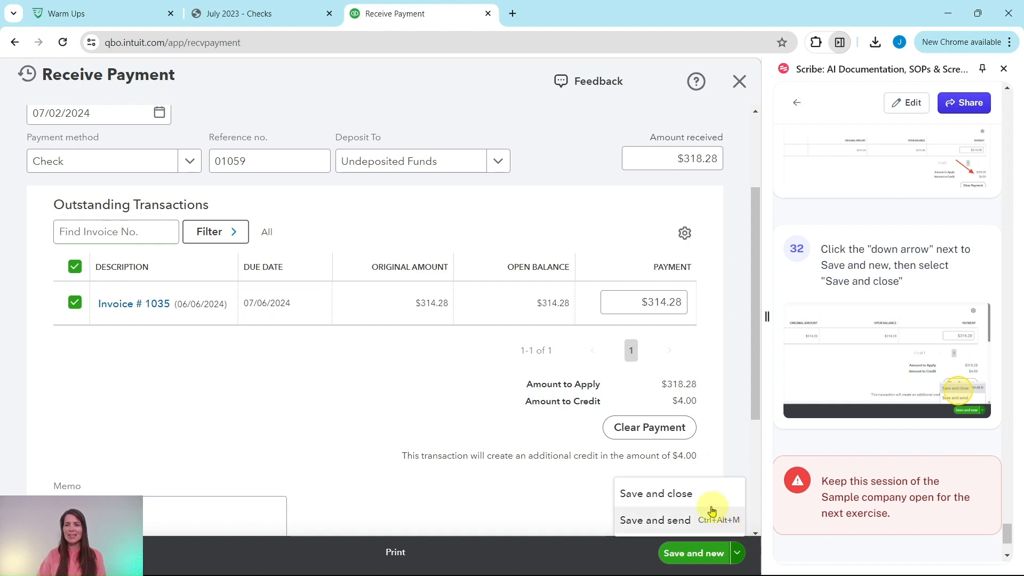
click(671, 494)
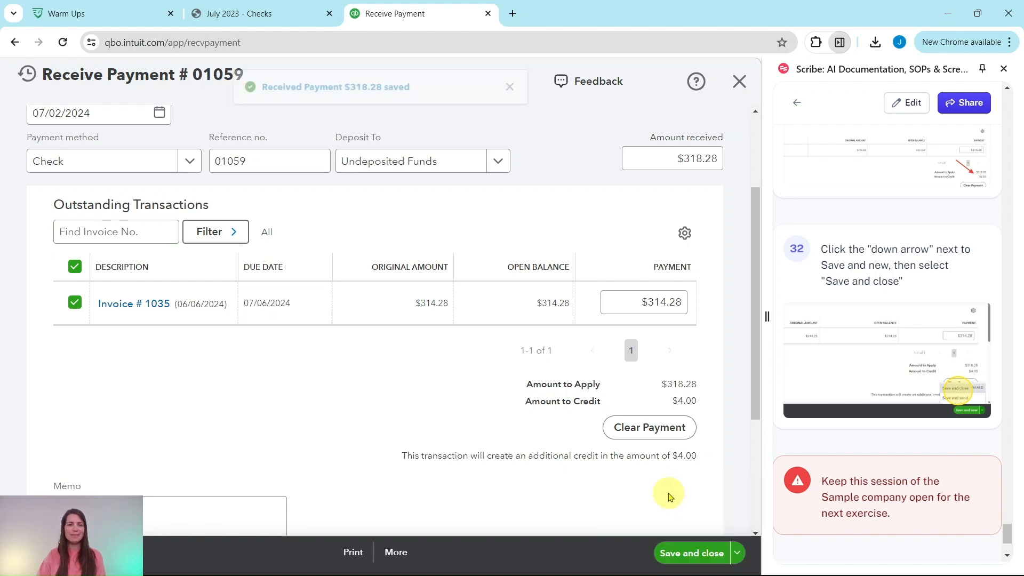